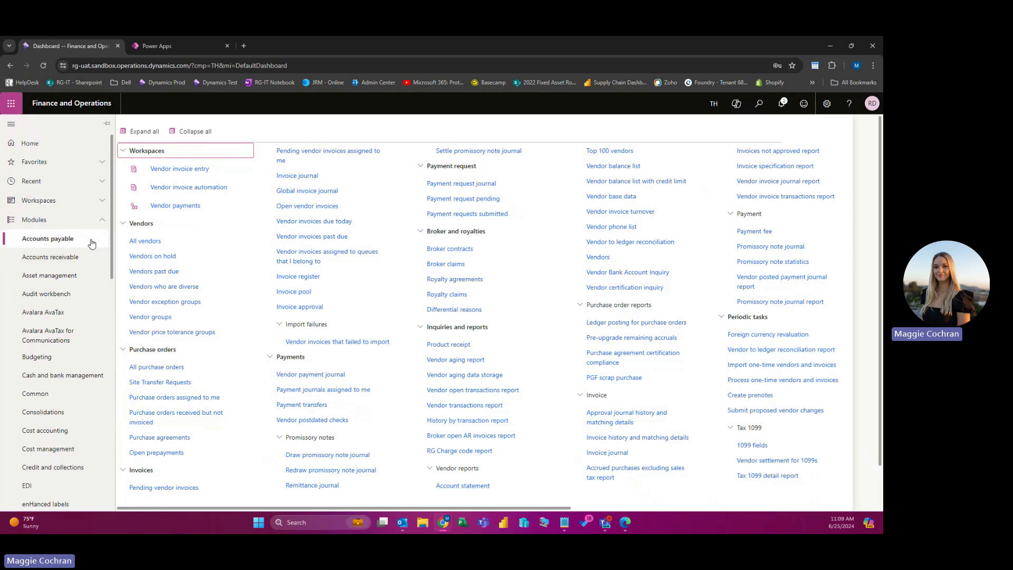
Step: Open the Accounts payable All purchase orders list
{"action": "left_click", "coordinate": [191, 371]}
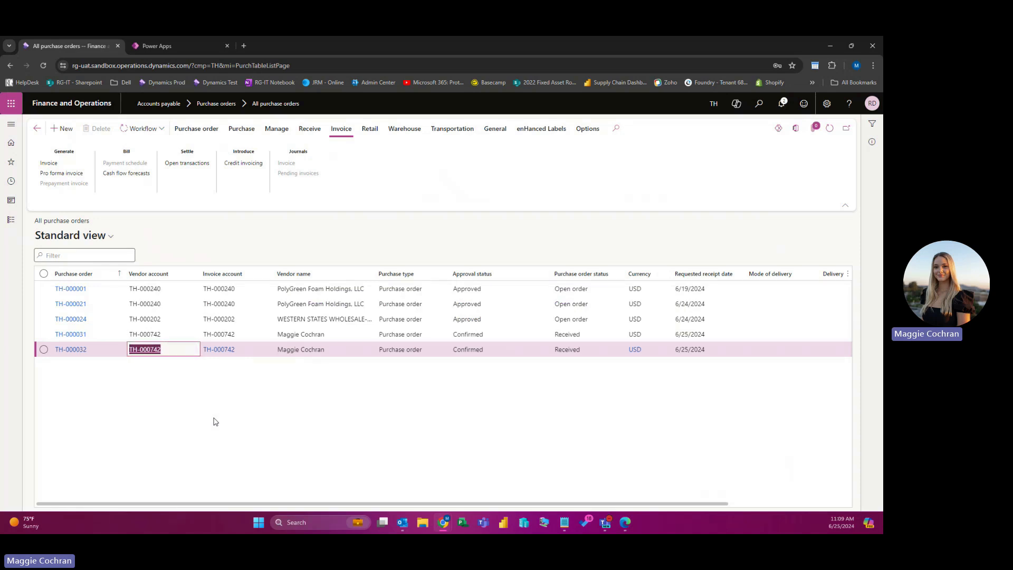
Step: Start a new purchase order for the chosen vendor with site RG-THD
{"action": "left_click", "coordinate": [62, 134]}
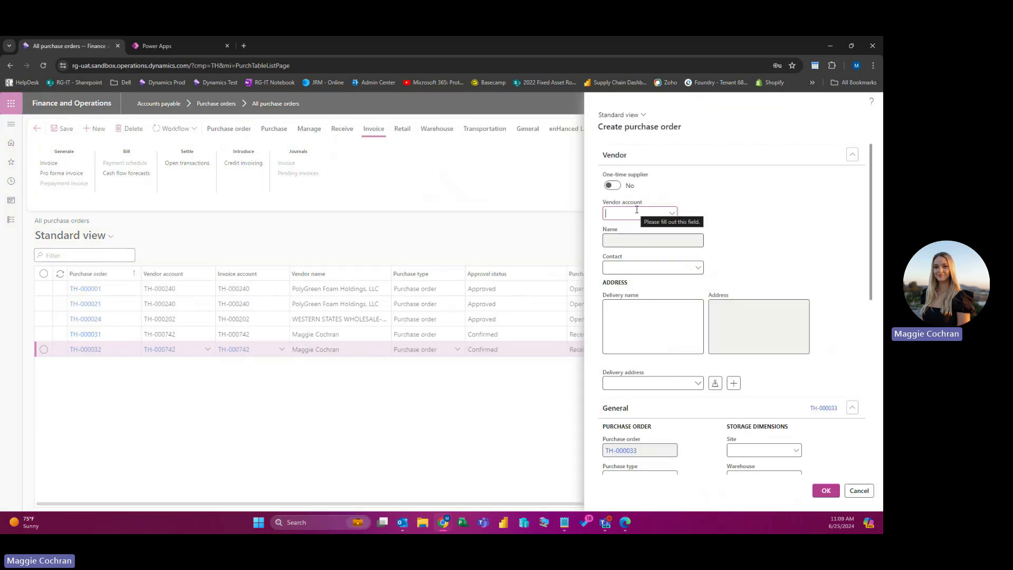
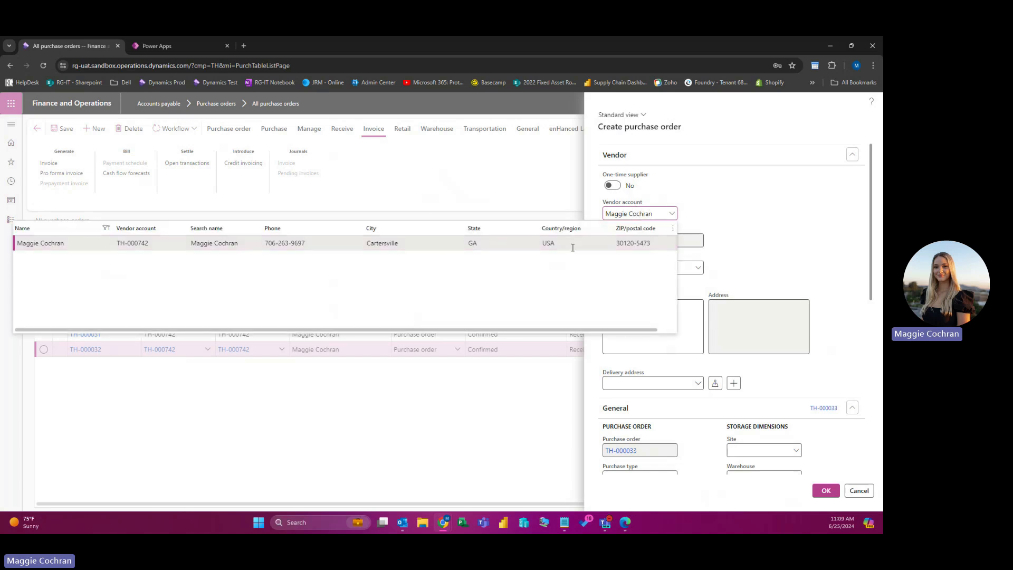
{"action": "left_click", "coordinate": [491, 244]}
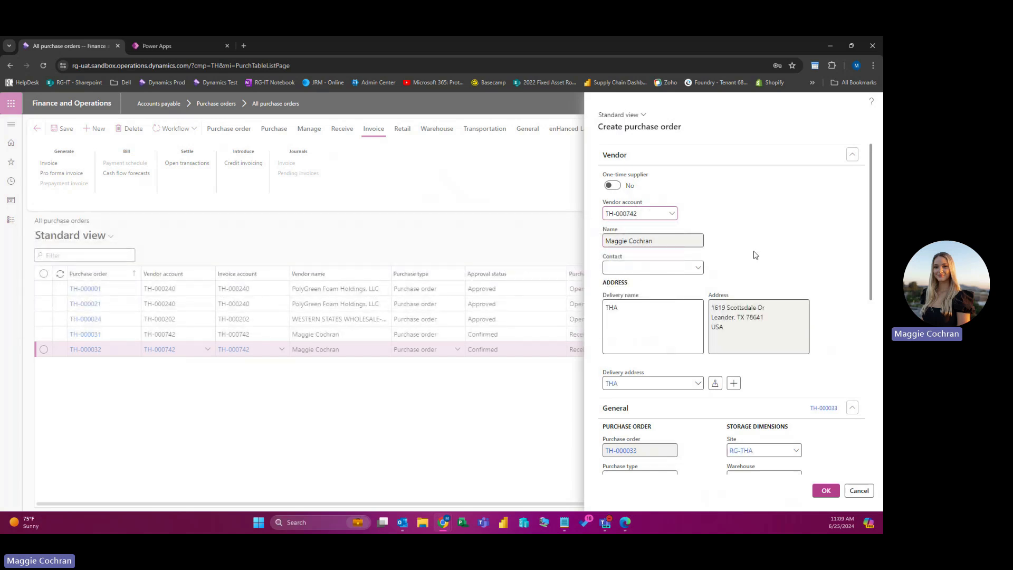
{"action": "scroll", "coordinate": [737, 285], "scroll_direction": "down", "scroll_amount": 2}
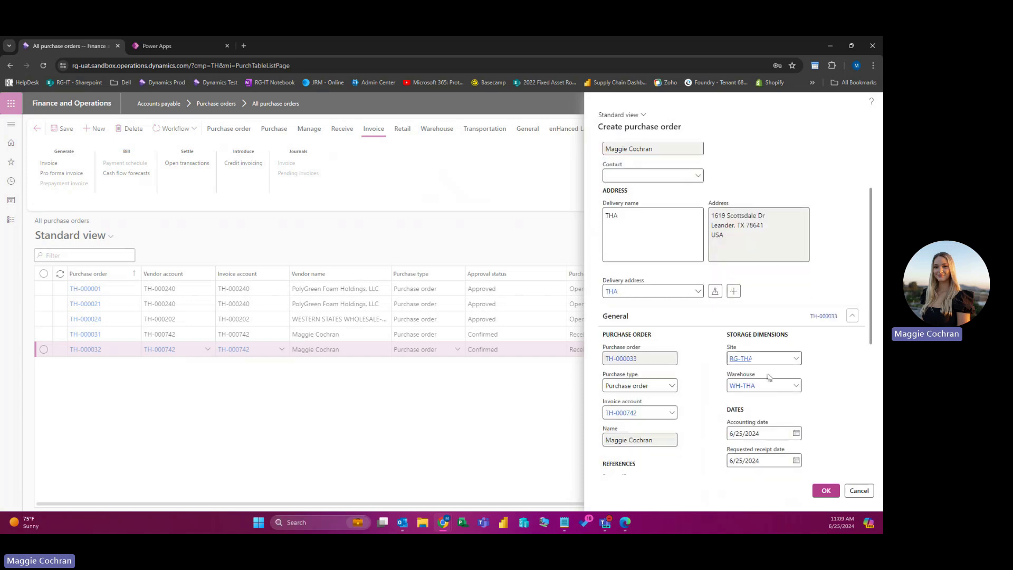
{"action": "left_click", "coordinate": [742, 359]}
{"action": "left_click", "coordinate": [796, 358]}
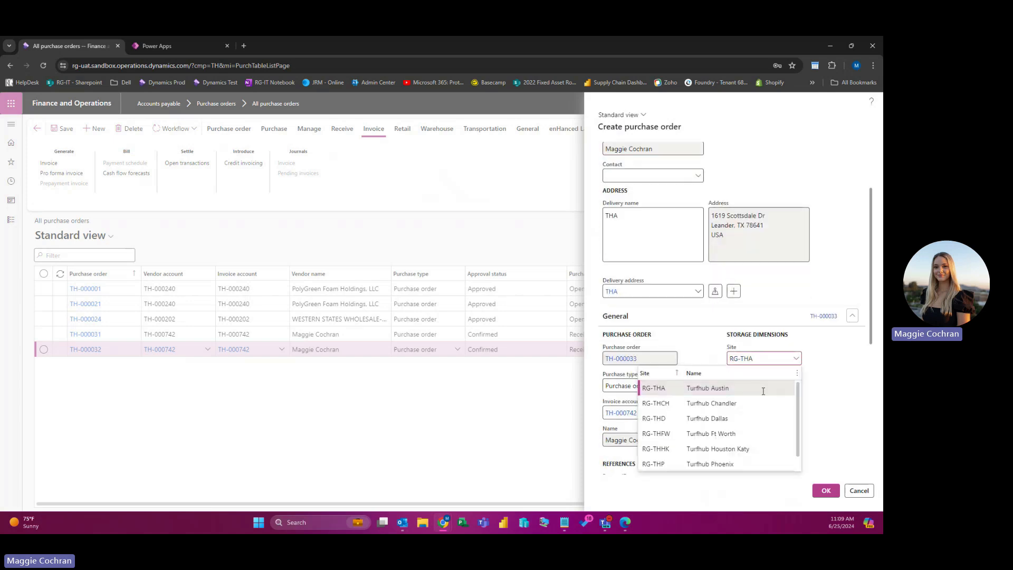
{"action": "left_click", "coordinate": [752, 417]}
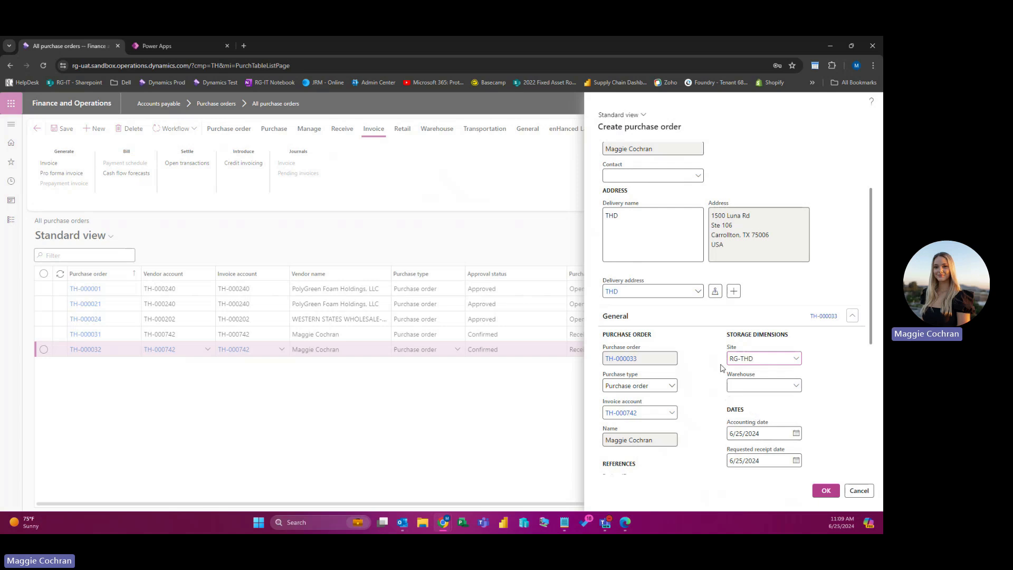
{"action": "scroll", "coordinate": [693, 315], "scroll_direction": "up", "scroll_amount": 1}
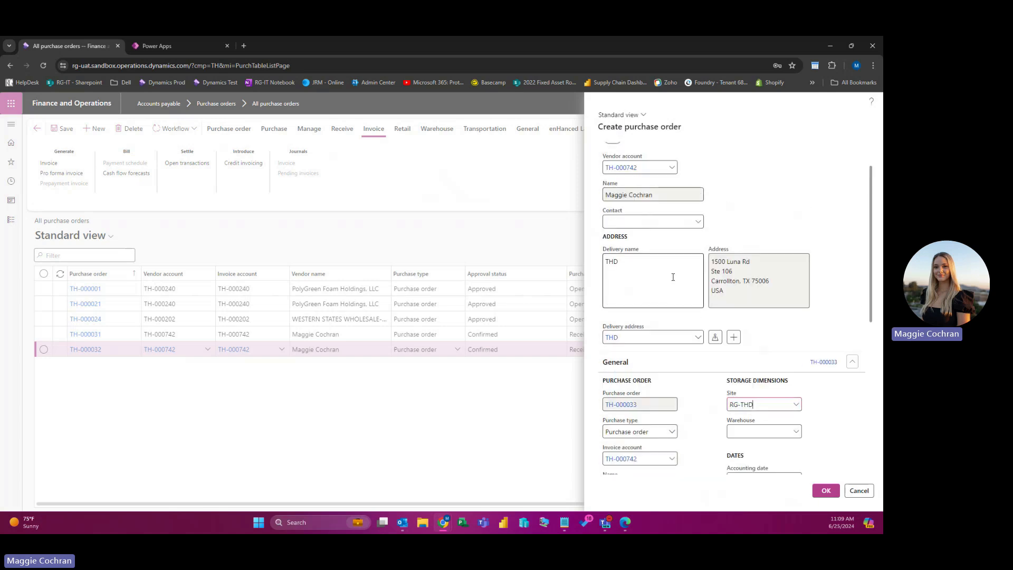
Step: Set warehouse WH-THD, fill orderer and requester with the contact's name, and create the order
{"action": "left_click_drag", "start_coordinate": [741, 297], "coordinate": [711, 261]}
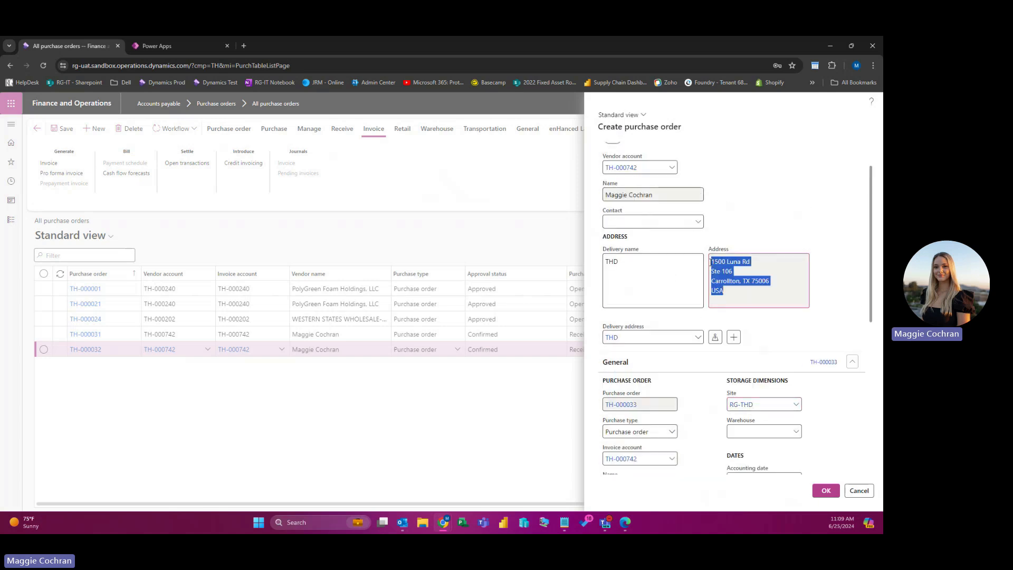
{"action": "left_click", "coordinate": [796, 431]}
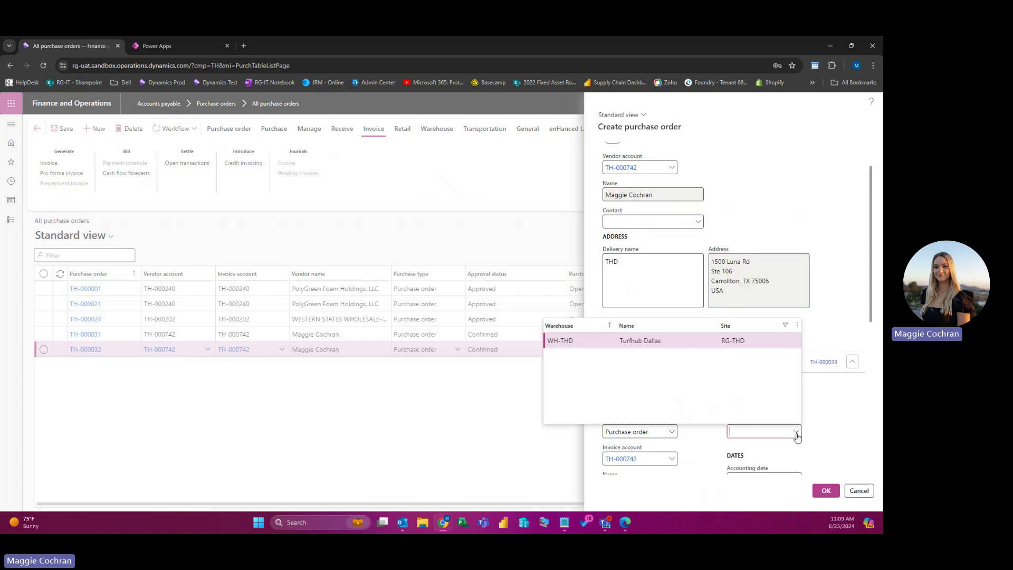
{"action": "left_click", "coordinate": [708, 342]}
{"action": "scroll", "coordinate": [704, 454], "scroll_direction": "down", "scroll_amount": 3}
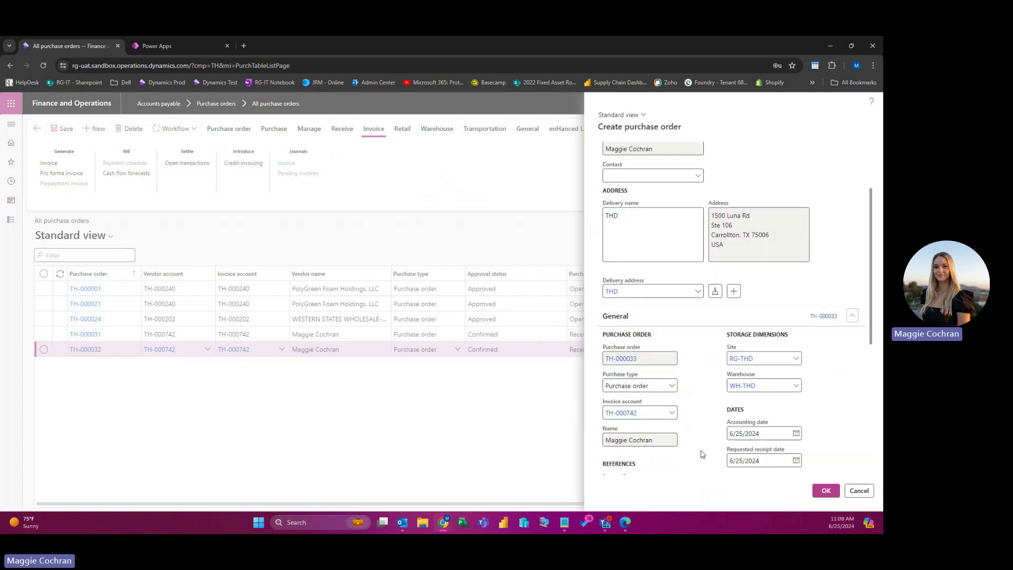
{"action": "scroll", "coordinate": [702, 443], "scroll_direction": "down", "scroll_amount": 2}
{"action": "scroll", "coordinate": [701, 441], "scroll_direction": "up", "scroll_amount": 1}
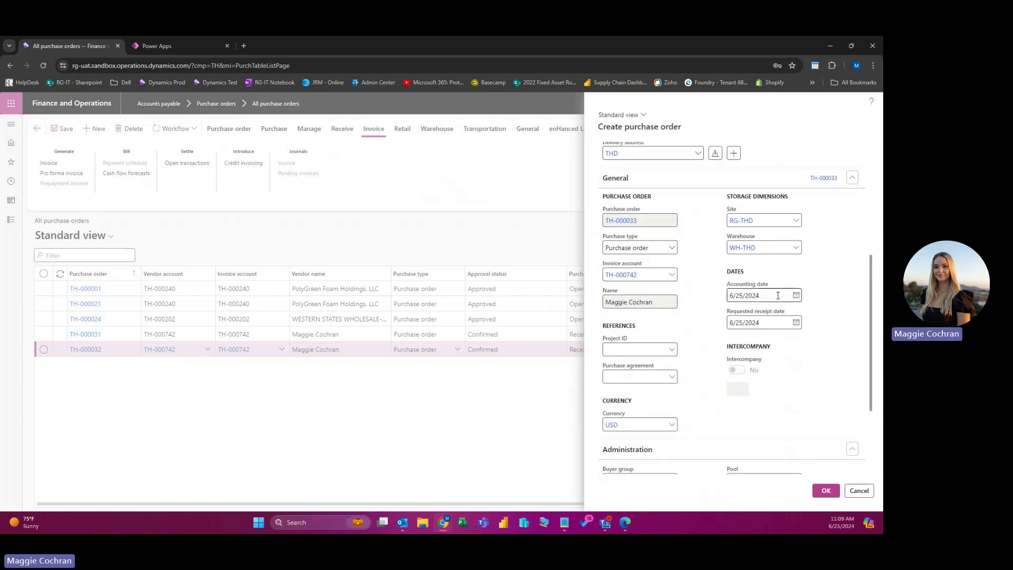
{"action": "scroll", "coordinate": [723, 386], "scroll_direction": "down", "scroll_amount": 3}
{"action": "left_click", "coordinate": [688, 380]}
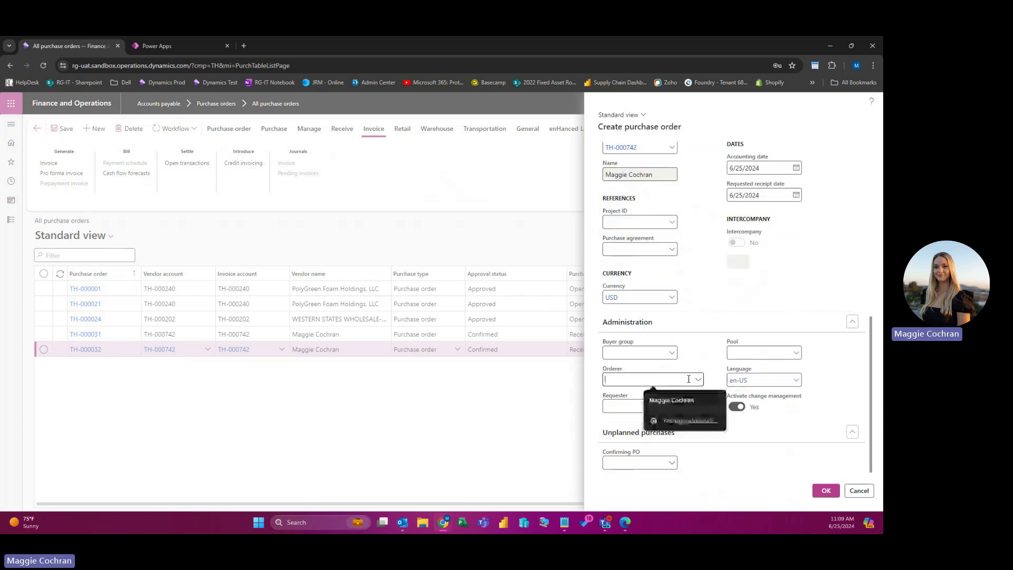
{"action": "left_click", "coordinate": [670, 400]}
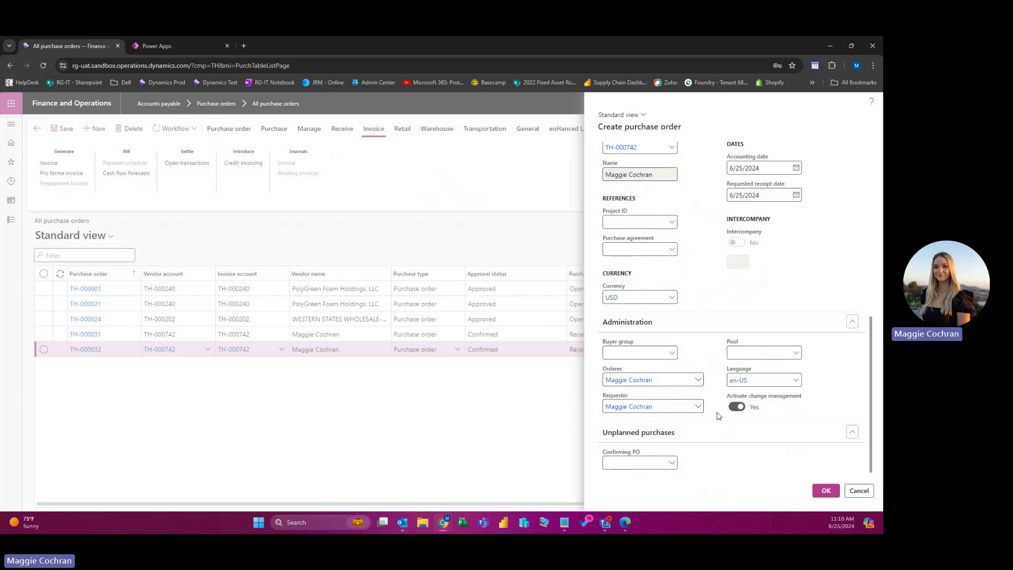
{"action": "left_click", "coordinate": [832, 496]}
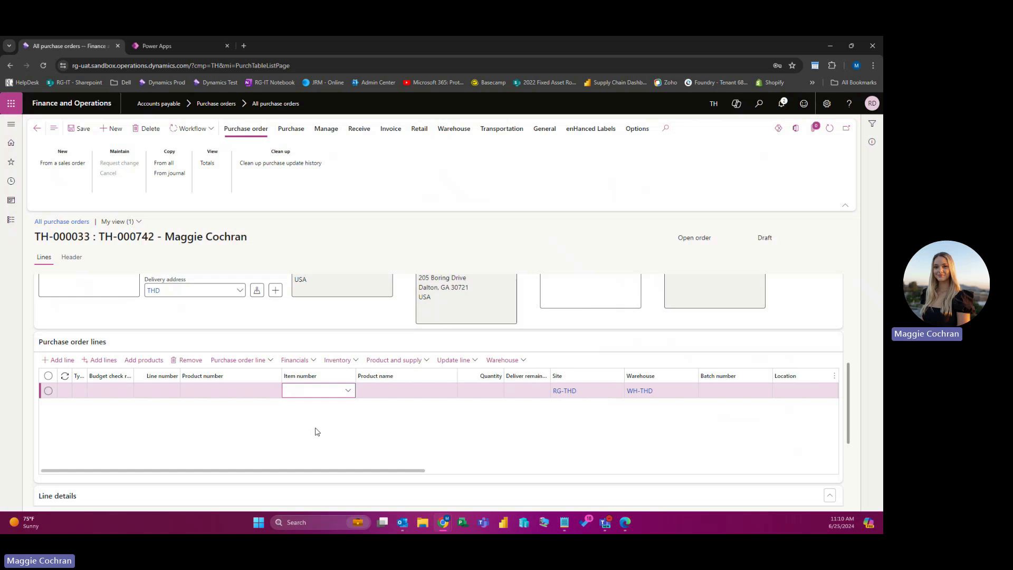
Step: Put item AccBenda-BR with quantity 20 on the first order line
{"action": "left_click", "coordinate": [348, 391]}
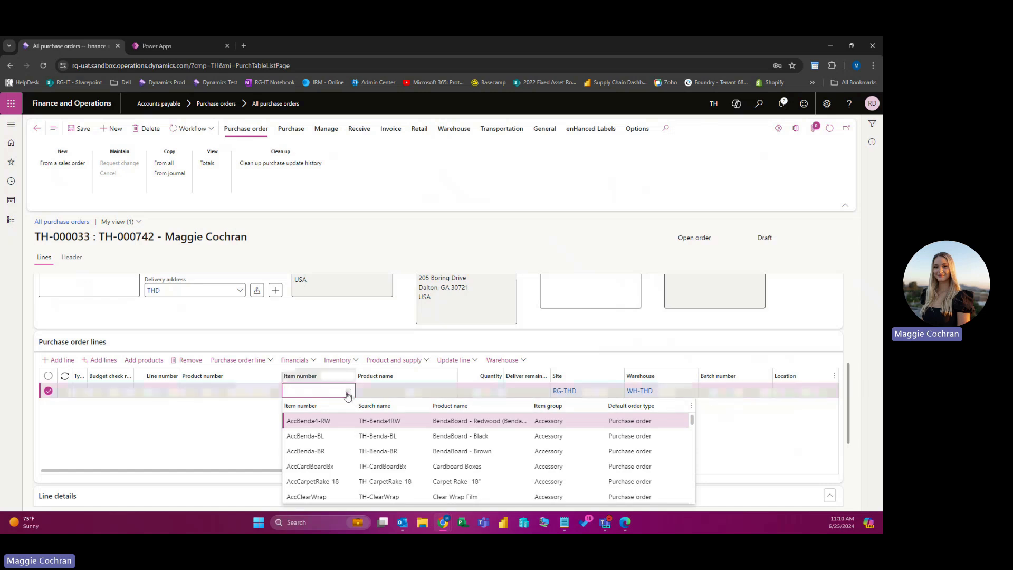
{"action": "left_click", "coordinate": [383, 451]}
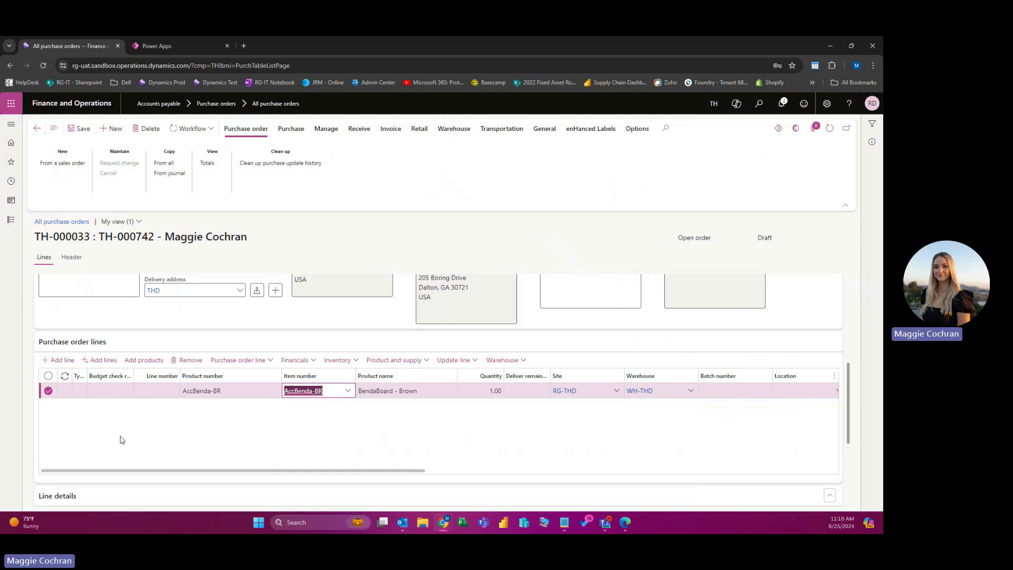
{"action": "left_click", "coordinate": [489, 393]}
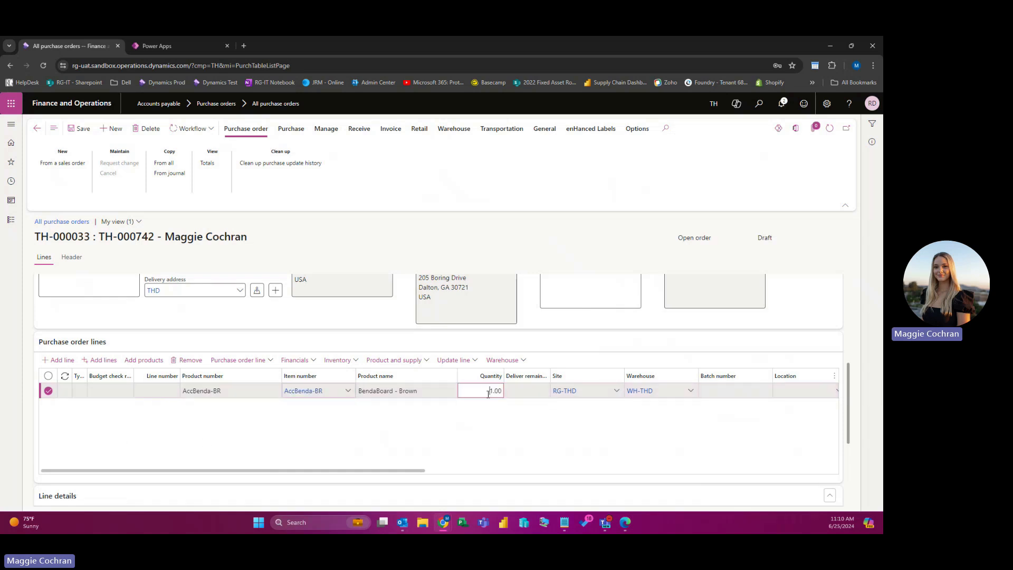
{"action": "type", "text": "20.00"}
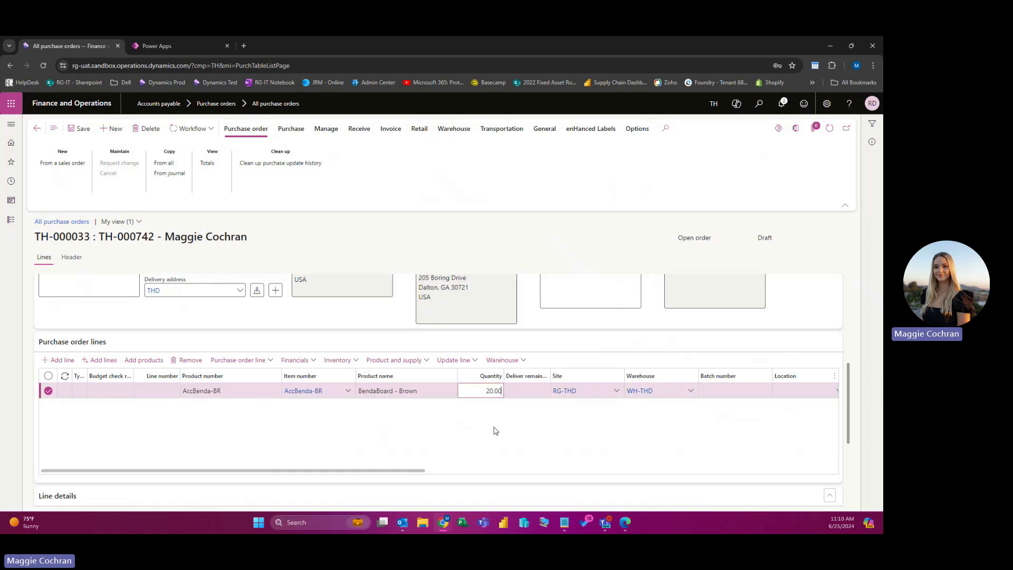
{"action": "left_click_drag", "start_coordinate": [409, 475], "coordinate": [641, 484]}
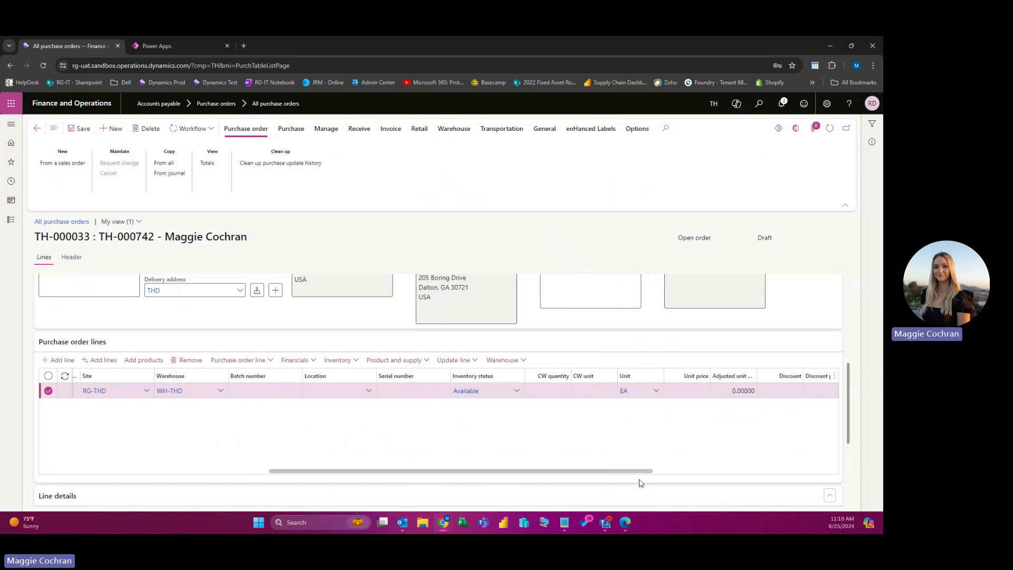
Step: Give the AccBenda-BR line unit price 1.09 and location Floor
{"action": "left_click", "coordinate": [690, 391]}
{"action": "type", "text": "1.09"}
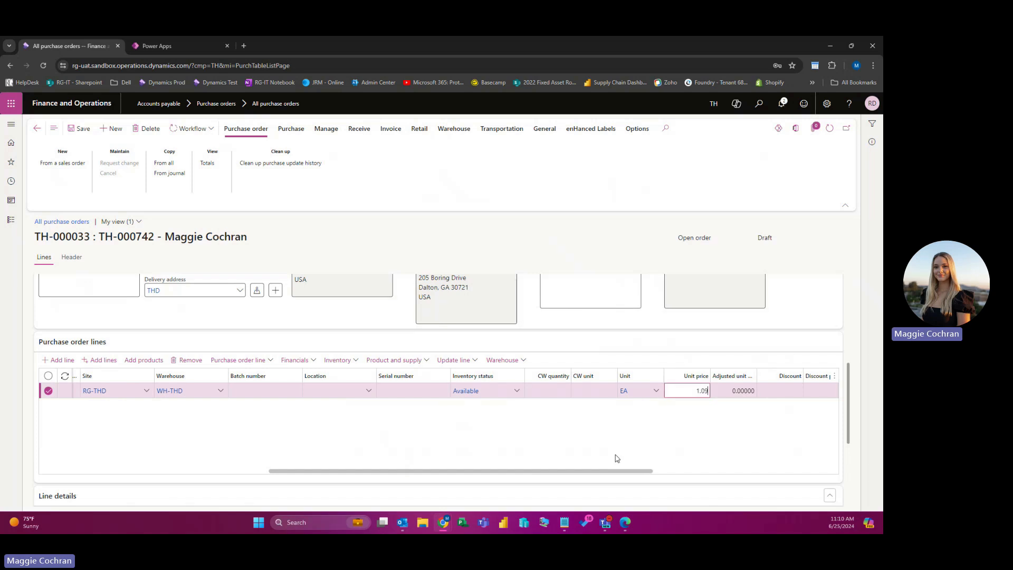
{"action": "left_click_drag", "start_coordinate": [614, 471], "coordinate": [503, 472]}
{"action": "left_click", "coordinate": [594, 391]}
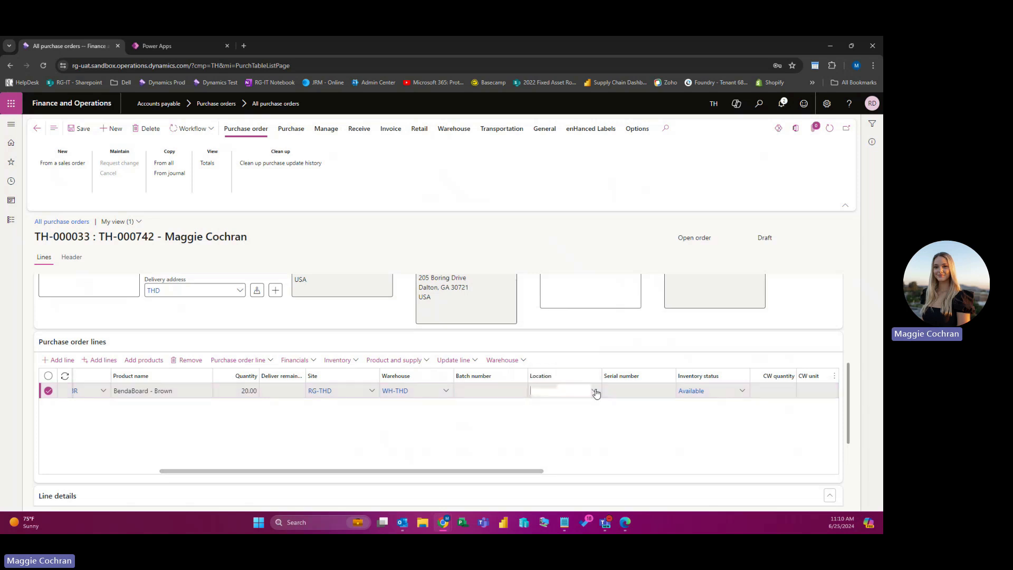
{"action": "left_click", "coordinate": [579, 314]}
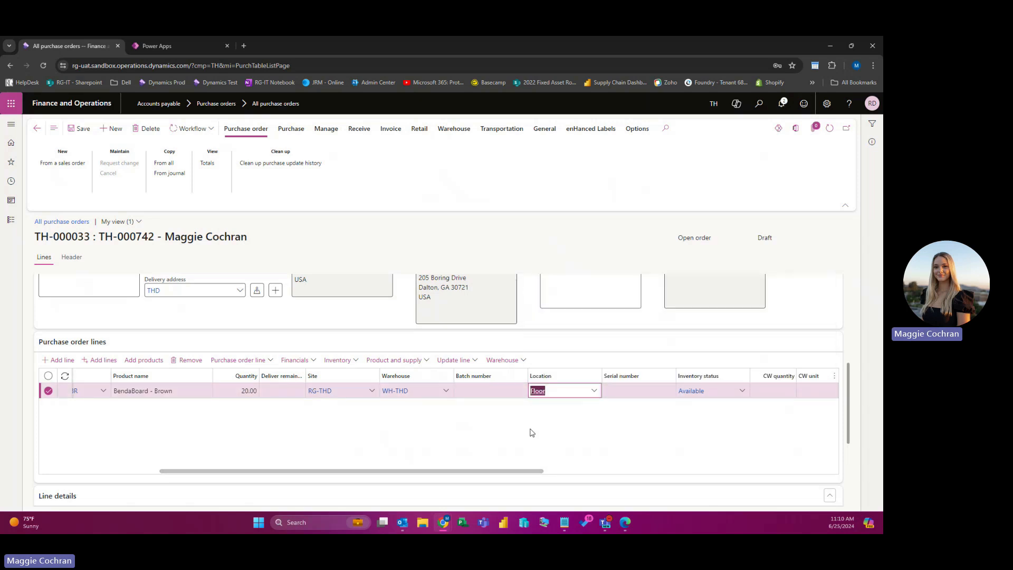
{"action": "left_click_drag", "start_coordinate": [488, 473], "coordinate": [370, 472]}
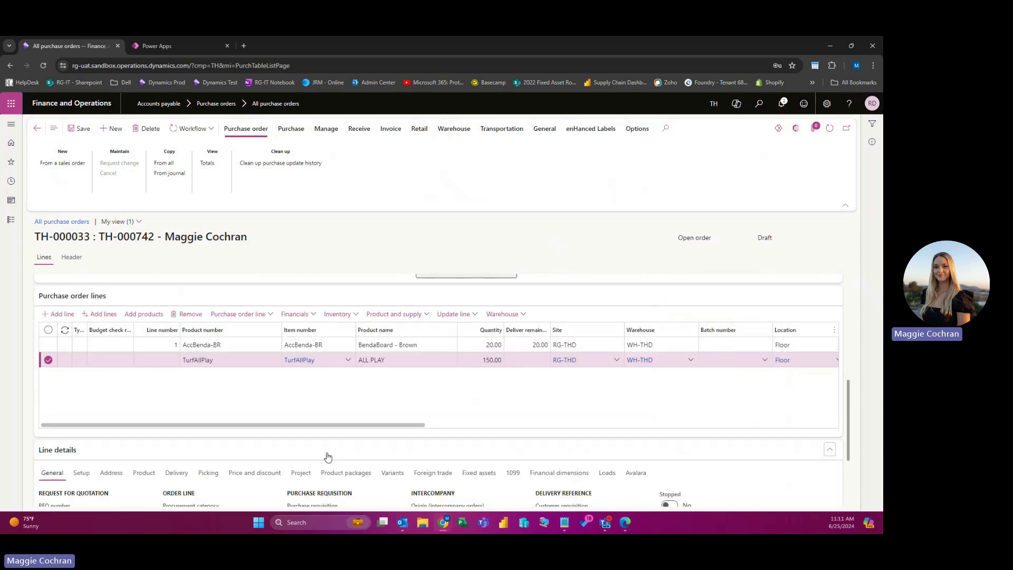
Step: Add '15 x 5' on a new line below ALL PLAY (B) in the TurfAllPlay line text
{"action": "scroll", "coordinate": [328, 457], "scroll_direction": "up", "scroll_amount": 1}
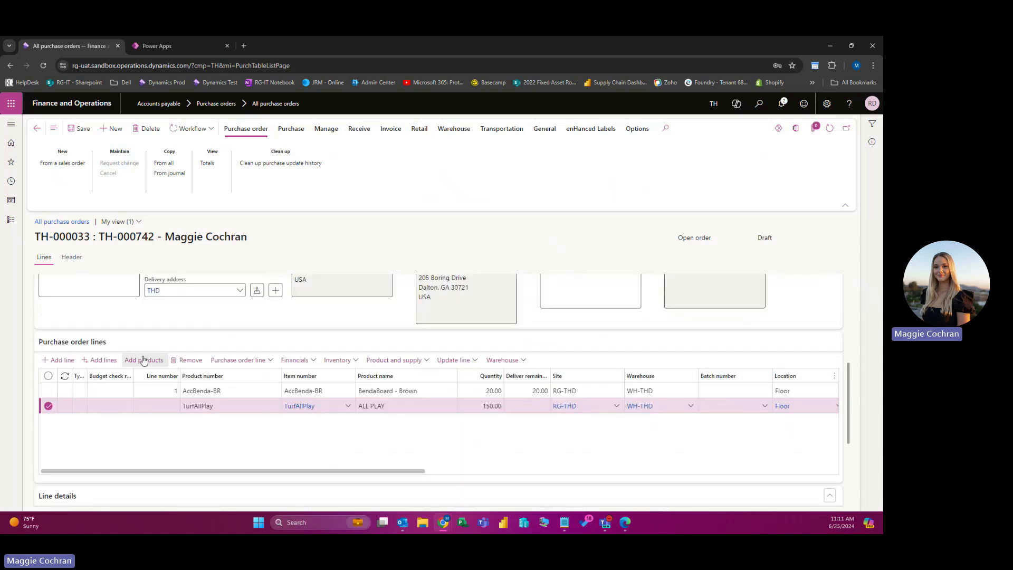
{"action": "scroll", "coordinate": [259, 457], "scroll_direction": "down", "scroll_amount": 3}
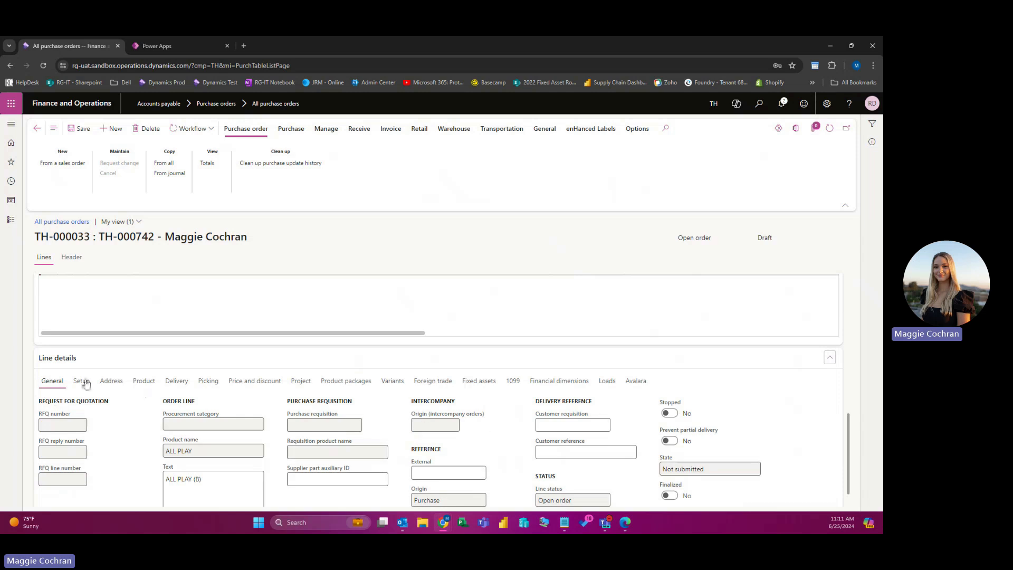
{"action": "scroll", "coordinate": [112, 442], "scroll_direction": "down", "scroll_amount": 1}
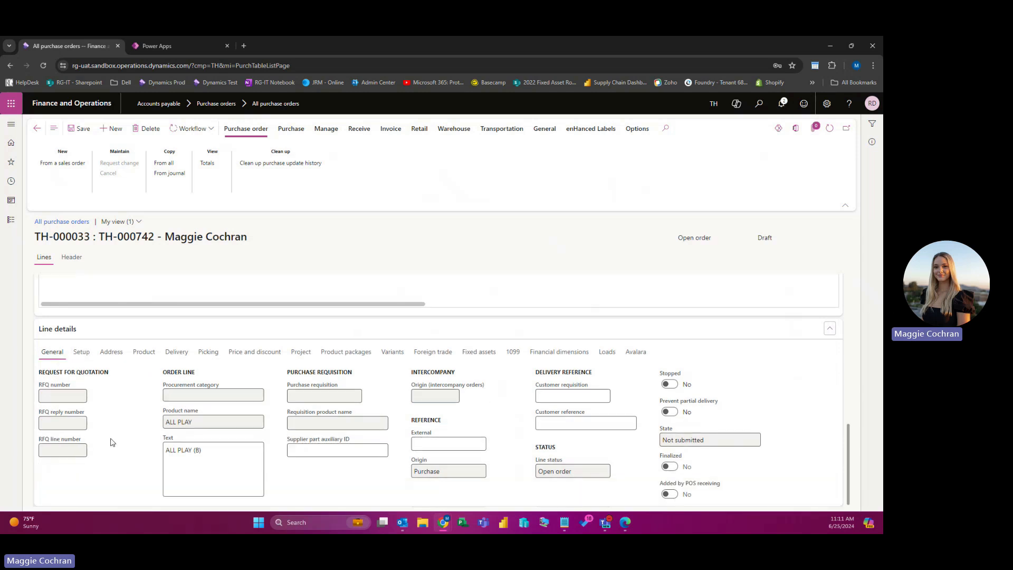
{"action": "left_click", "coordinate": [209, 457]}
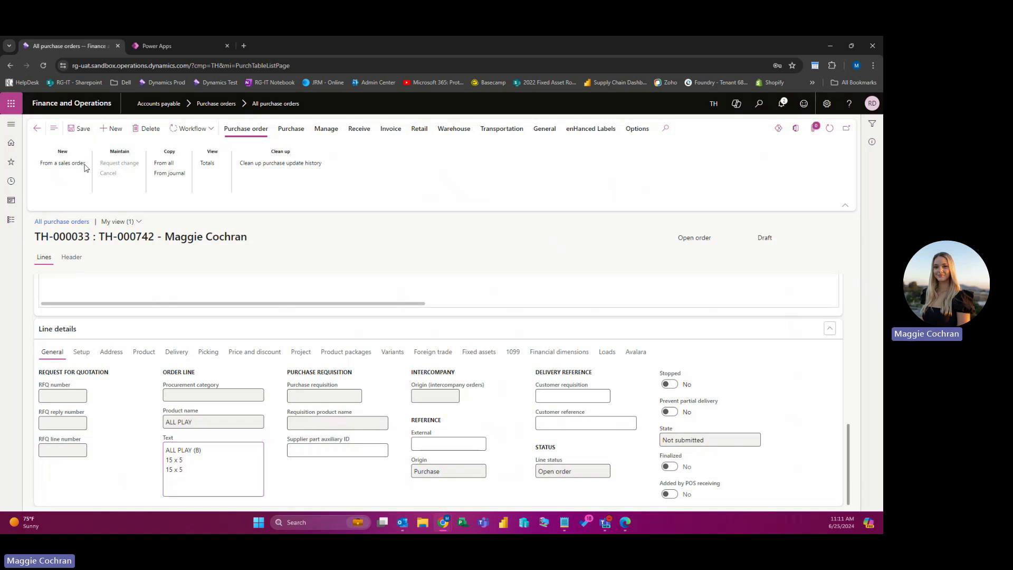
{"action": "left_click_drag", "start_coordinate": [195, 465], "coordinate": [159, 463]}
{"action": "left_click", "coordinate": [185, 470]}
{"action": "scroll", "coordinate": [120, 471], "scroll_direction": "up", "scroll_amount": 3}
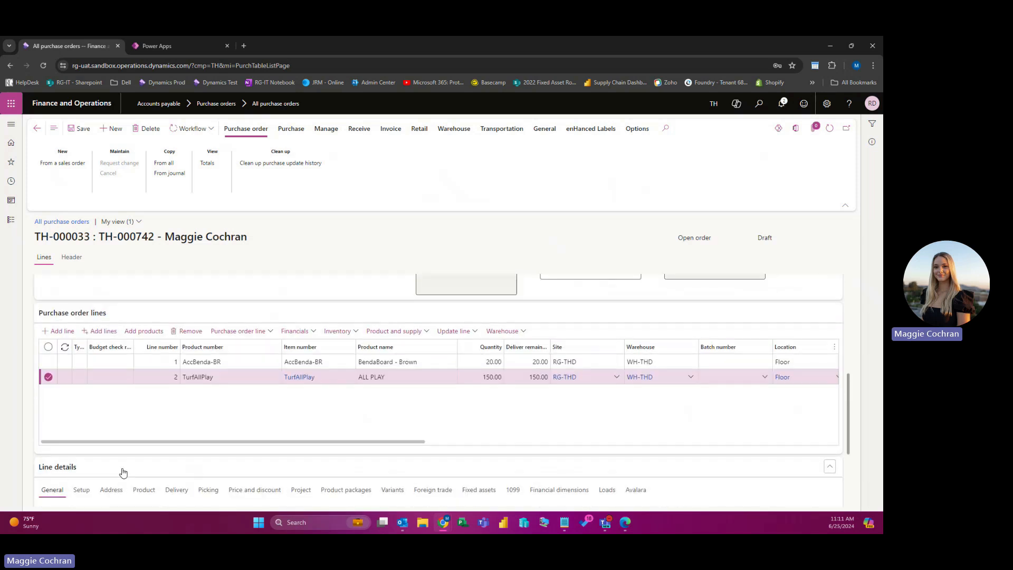
Step: Check the header's requested receipt date, leaving it unchanged
{"action": "scroll", "coordinate": [132, 469], "scroll_direction": "up", "scroll_amount": 1}
{"action": "scroll", "coordinate": [132, 468], "scroll_direction": "down", "scroll_amount": 1}
{"action": "scroll", "coordinate": [132, 466], "scroll_direction": "up", "scroll_amount": 2}
{"action": "scroll", "coordinate": [132, 465], "scroll_direction": "down", "scroll_amount": 1}
{"action": "scroll", "coordinate": [132, 467], "scroll_direction": "up", "scroll_amount": 5}
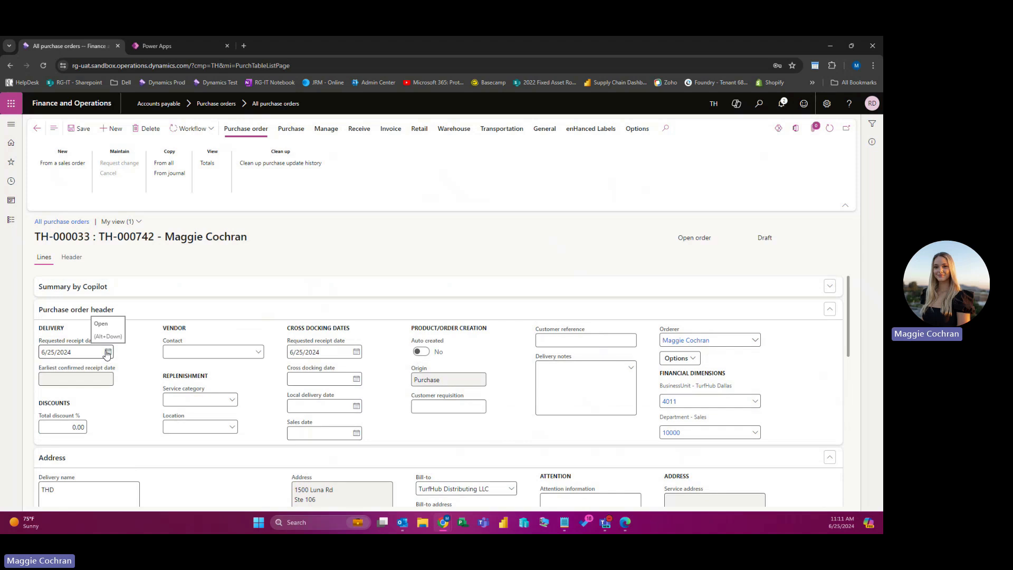
{"action": "left_click", "coordinate": [107, 352]}
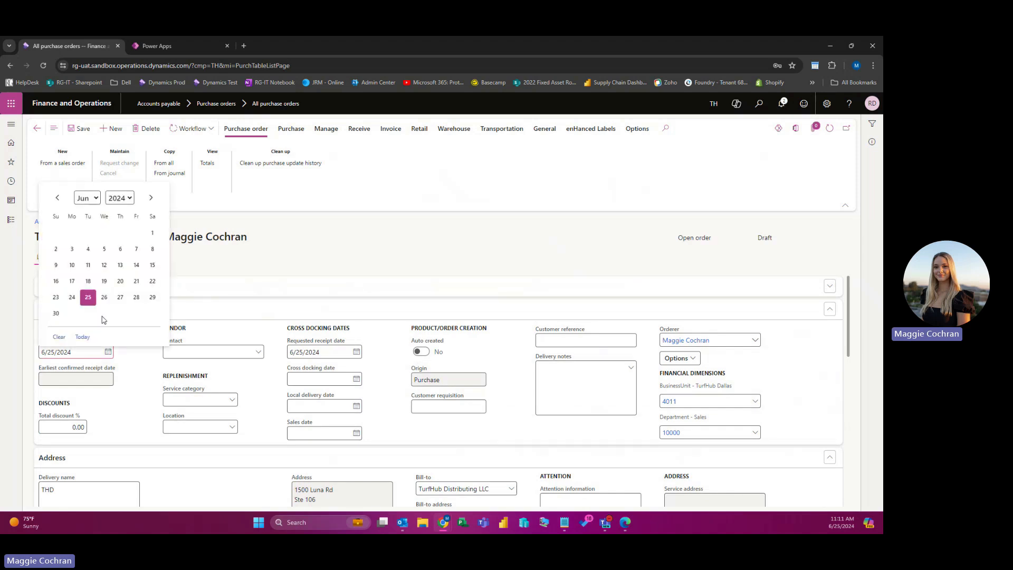
{"action": "left_click", "coordinate": [137, 391]}
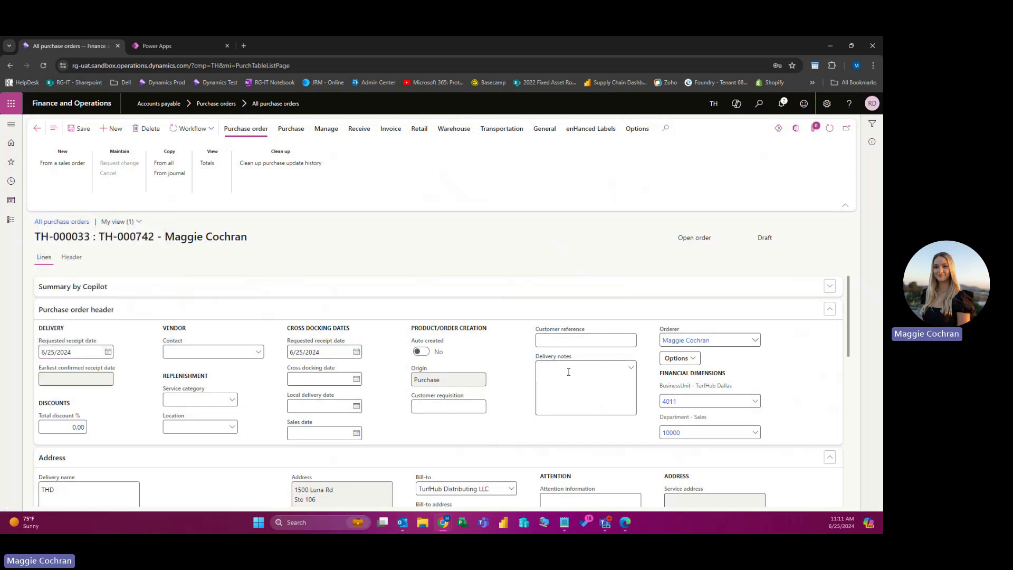
Step: Open Maintain charges for TH-000033 from the Purchase actions
{"action": "scroll", "coordinate": [467, 421], "scroll_direction": "down", "scroll_amount": 4}
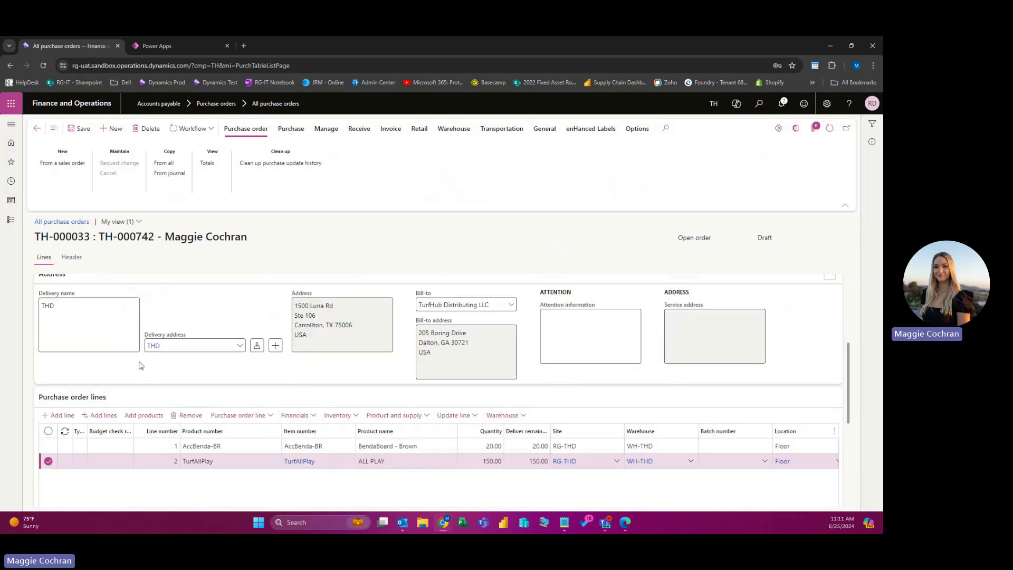
{"action": "scroll", "coordinate": [139, 361], "scroll_direction": "down", "scroll_amount": 2}
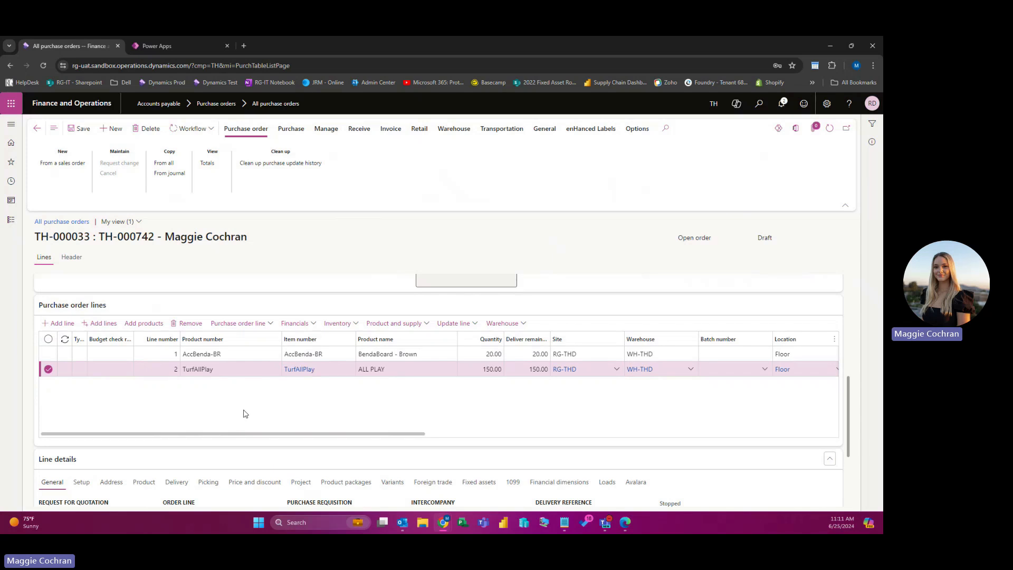
{"action": "left_click", "coordinate": [259, 223]}
{"action": "left_click", "coordinate": [291, 130]}
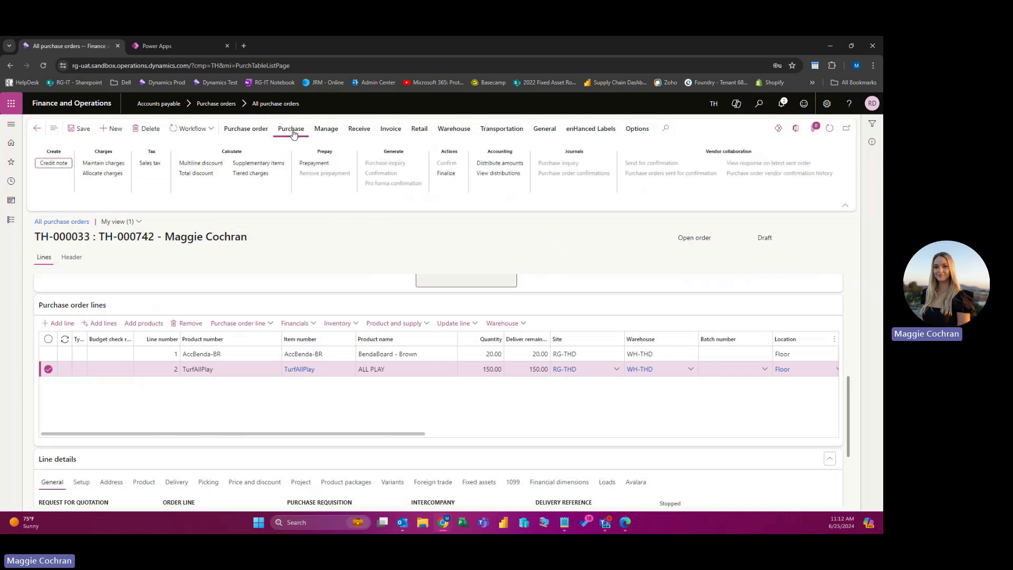
{"action": "left_click", "coordinate": [106, 164]}
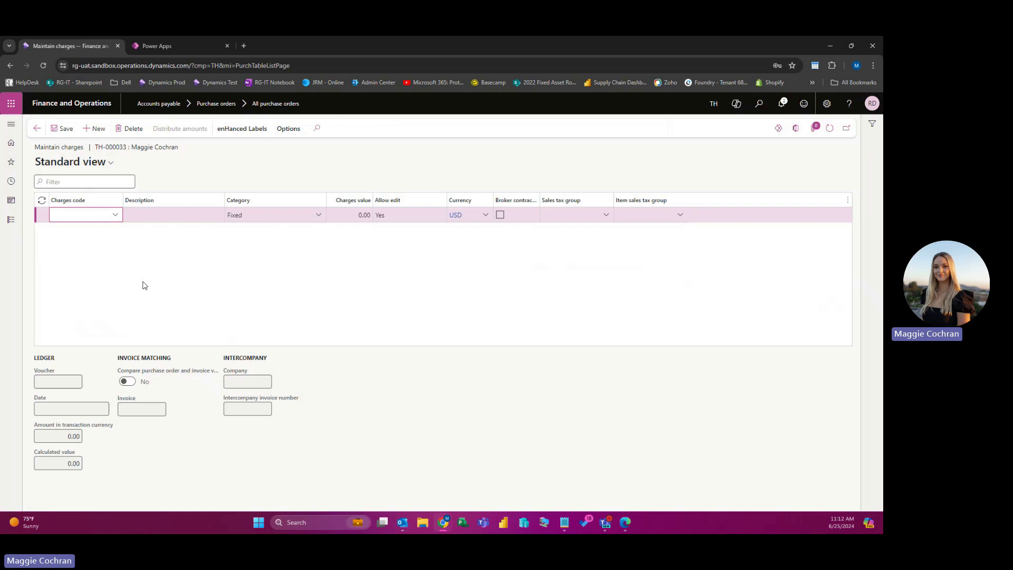
Step: Add an FR-Vendor charge of 100.00 with tax groups AVATAX and FR, and return to the order
{"action": "left_click", "coordinate": [115, 216]}
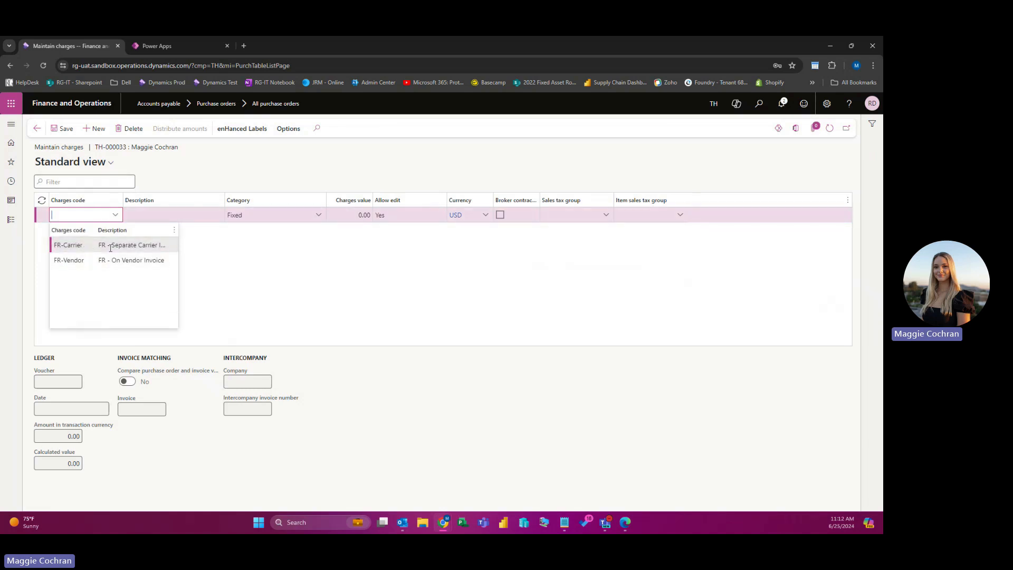
{"action": "left_click_drag", "start_coordinate": [96, 230], "coordinate": [107, 243]}
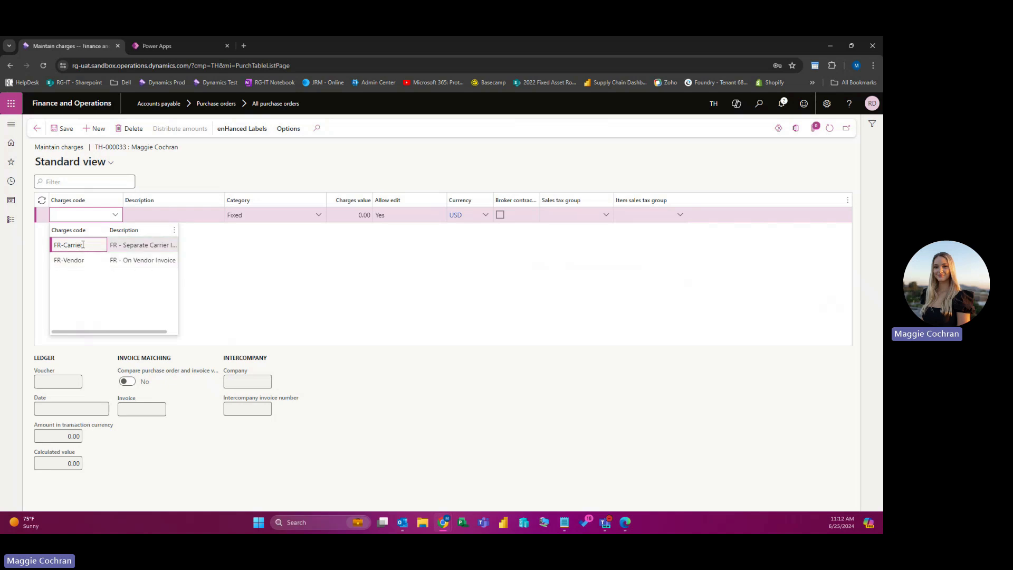
{"action": "left_click", "coordinate": [87, 261]}
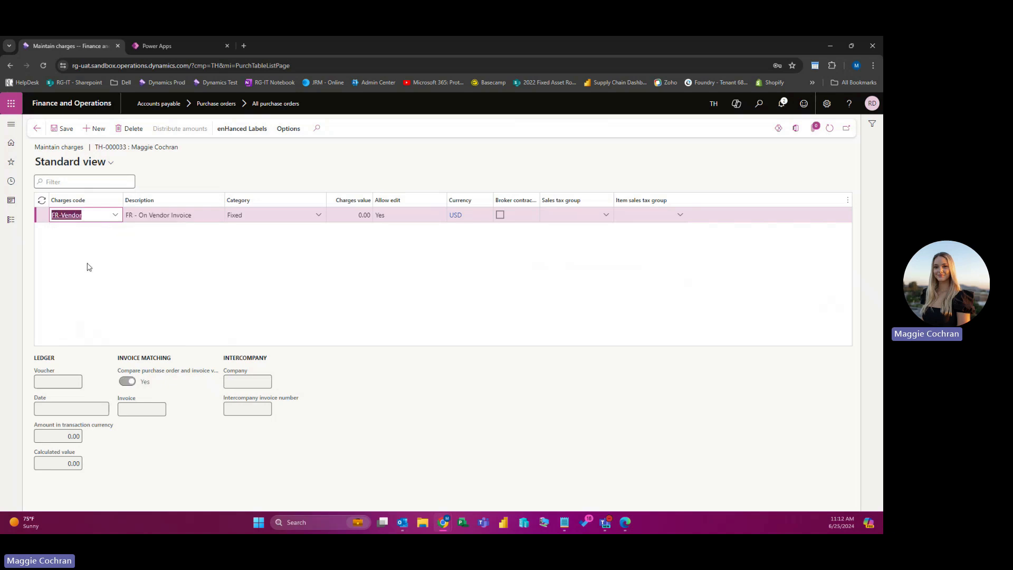
{"action": "left_click", "coordinate": [343, 216]}
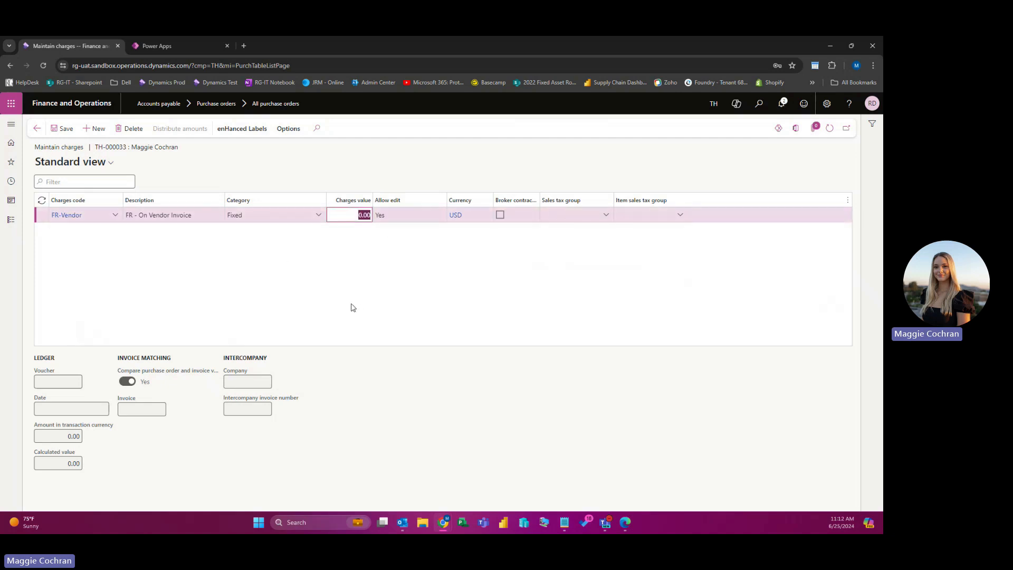
{"action": "type", "text": "100"}
{"action": "key", "text": "Return"}
{"action": "left_click", "coordinate": [606, 216]}
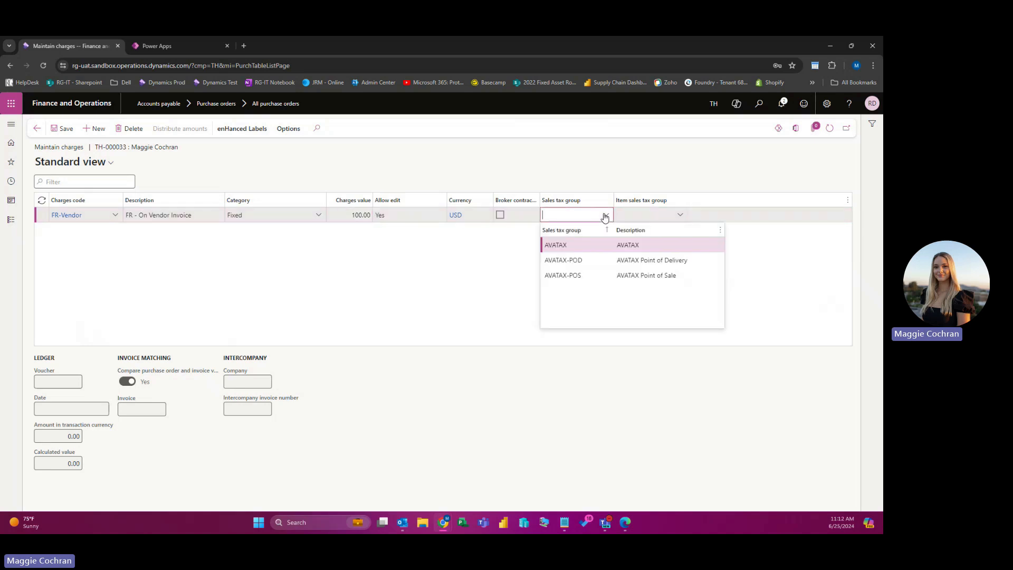
{"action": "left_click", "coordinate": [600, 244]}
{"action": "left_click", "coordinate": [681, 216]}
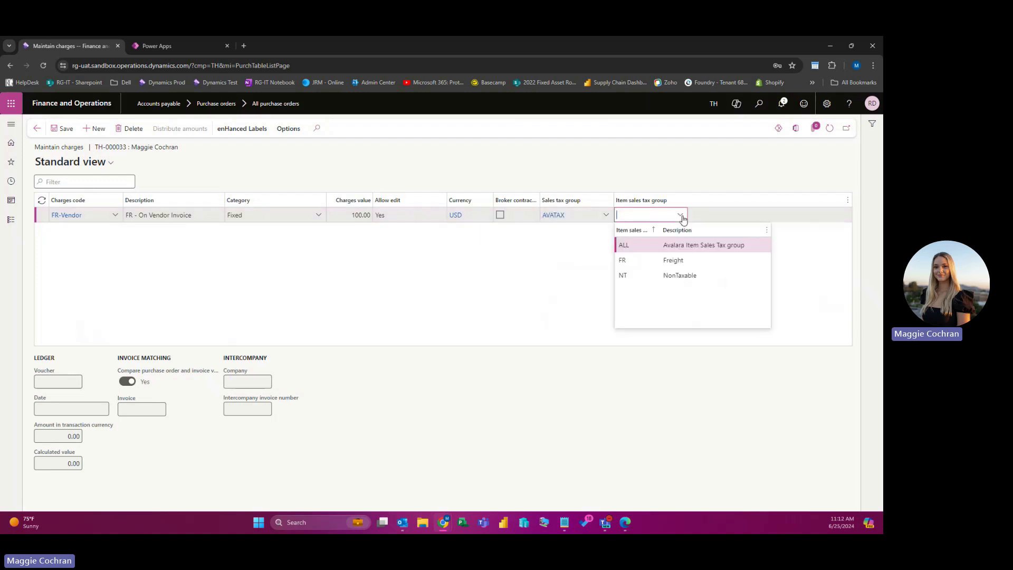
{"action": "left_click", "coordinate": [623, 262]}
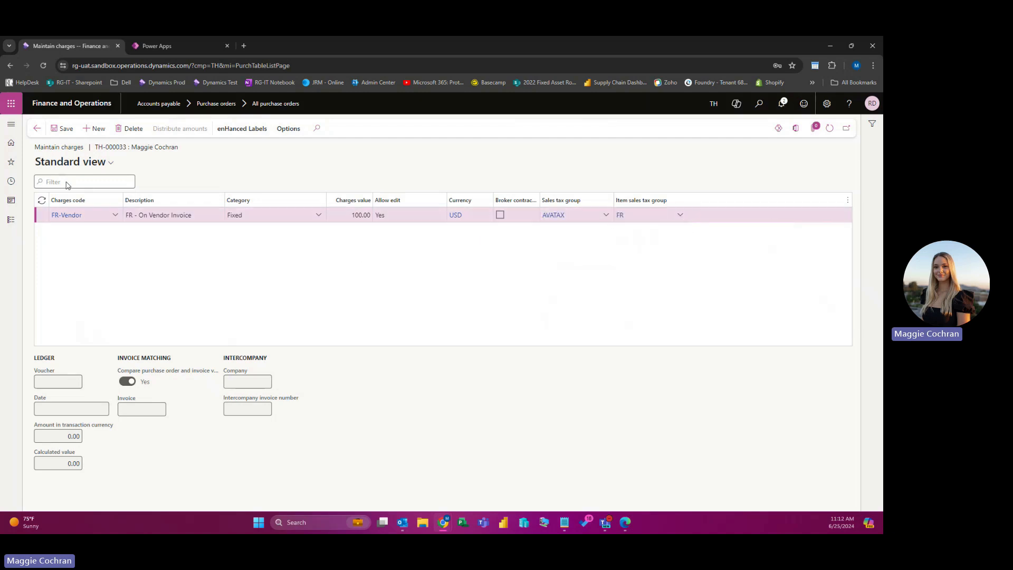
{"action": "left_click", "coordinate": [35, 132]}
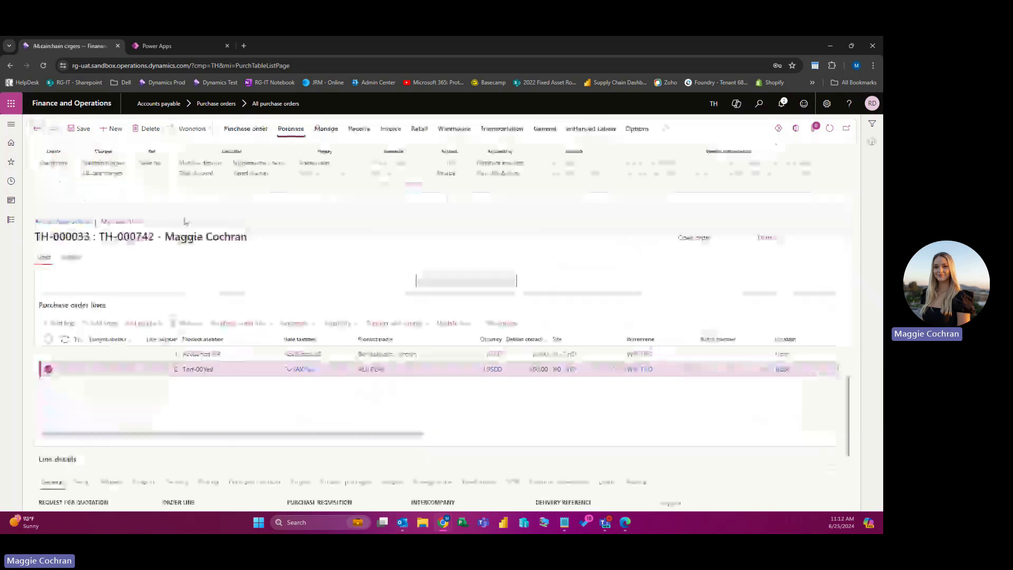
Step: Allocate the FR-Vendor charge across all order lines by net amount
{"action": "left_click", "coordinate": [102, 173]}
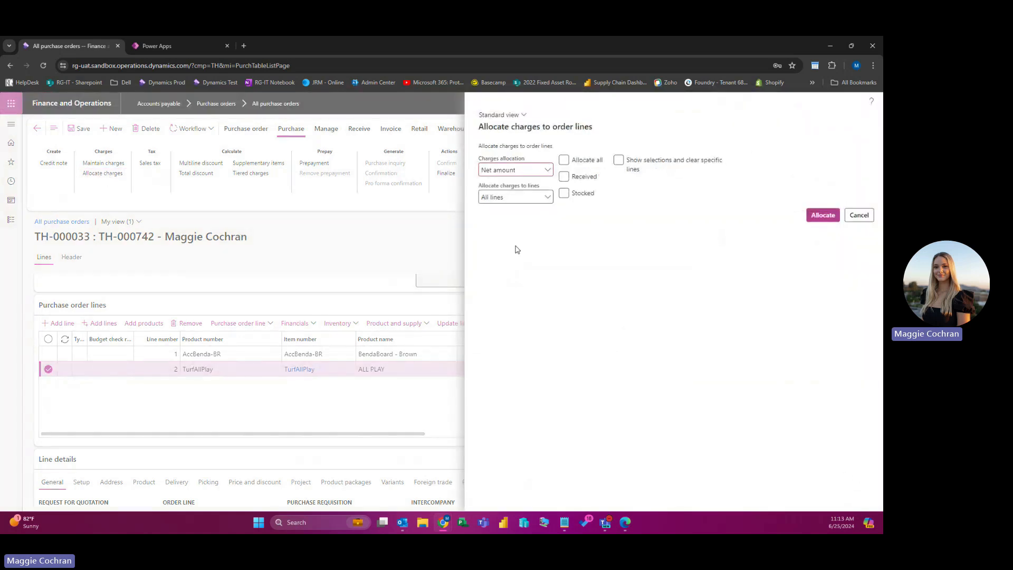
{"action": "left_click", "coordinate": [565, 161]}
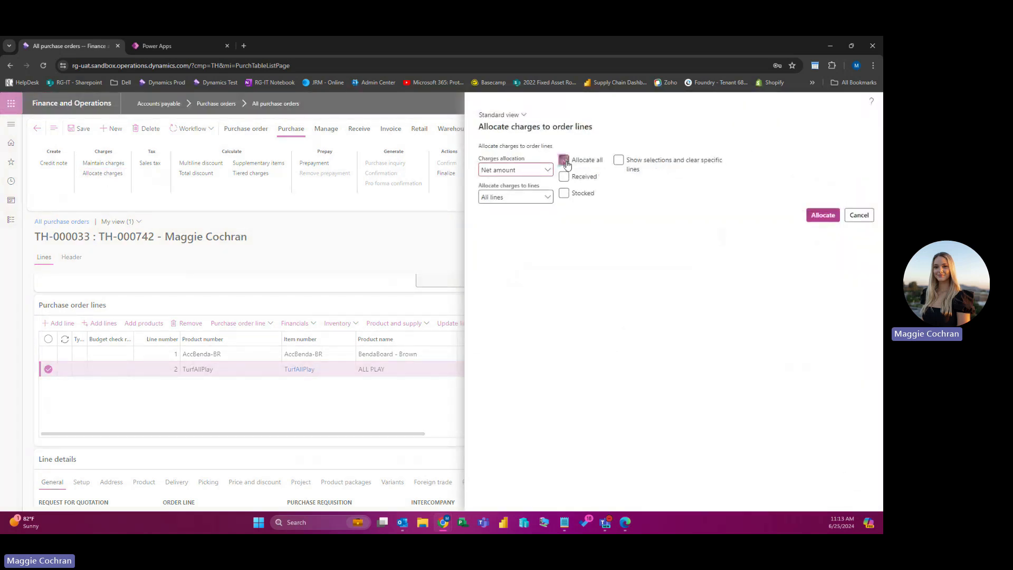
{"action": "left_click", "coordinate": [824, 216]}
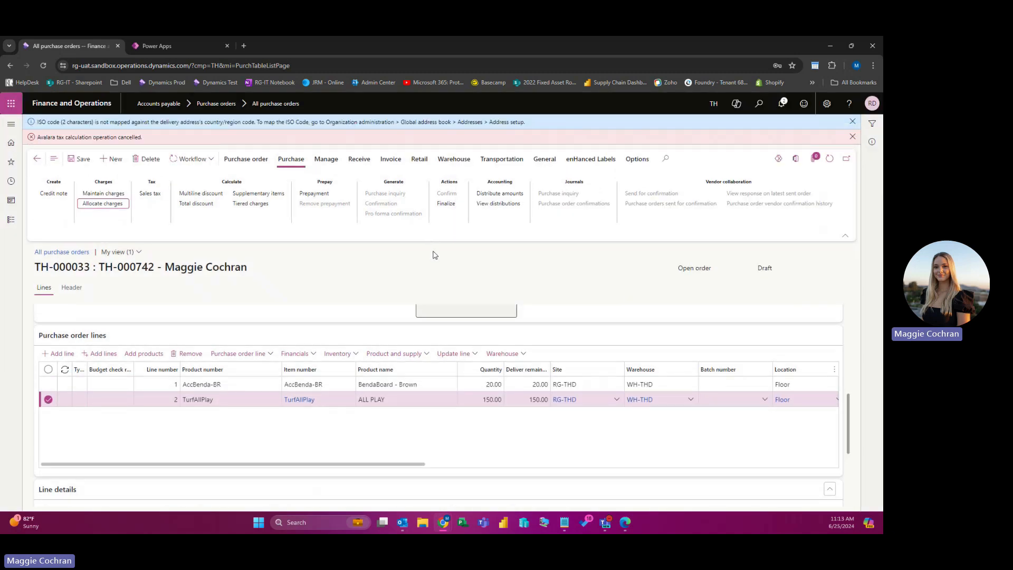
{"action": "left_click", "coordinate": [852, 137]}
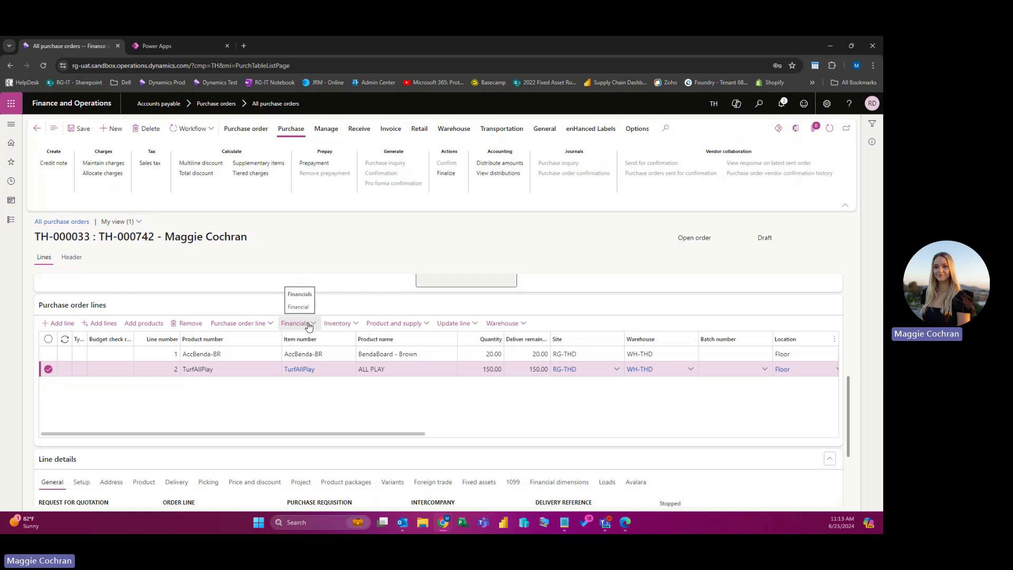
Step: Review the AccBenda-BR line's charges, showing 12.69 of FR-Vendor freight
{"action": "left_click", "coordinate": [247, 356]}
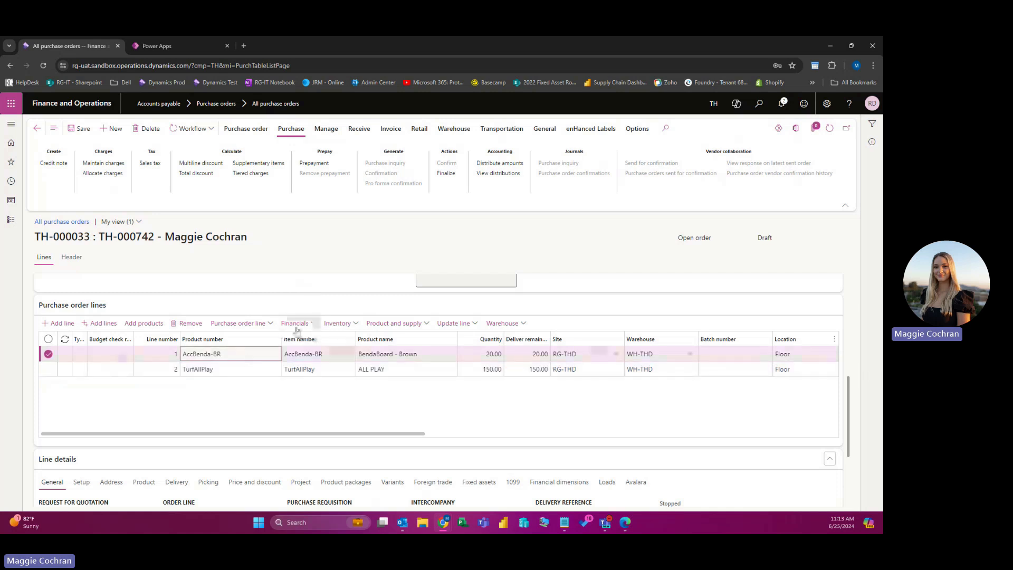
{"action": "left_click", "coordinate": [316, 325]}
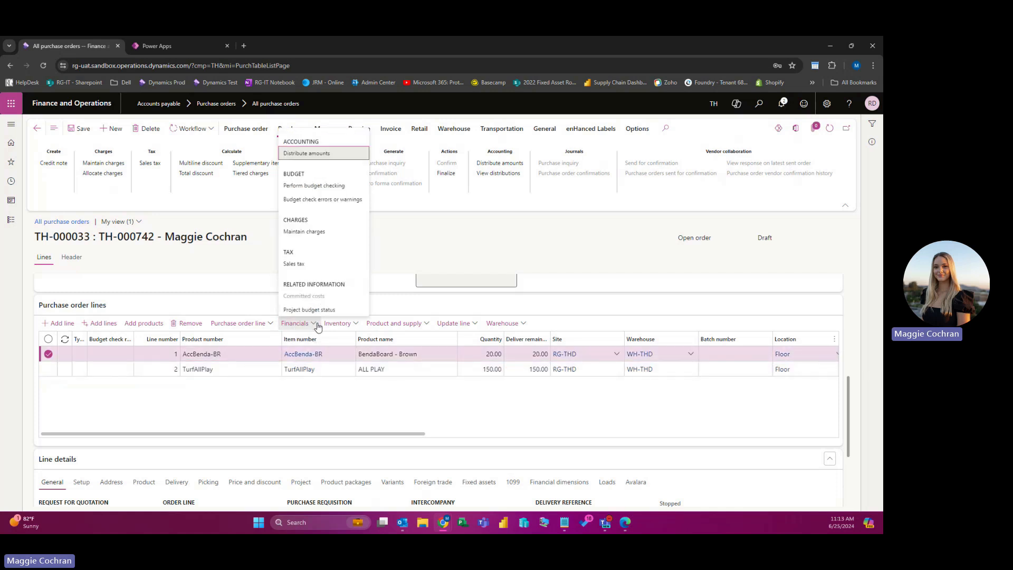
{"action": "left_click", "coordinate": [309, 232]}
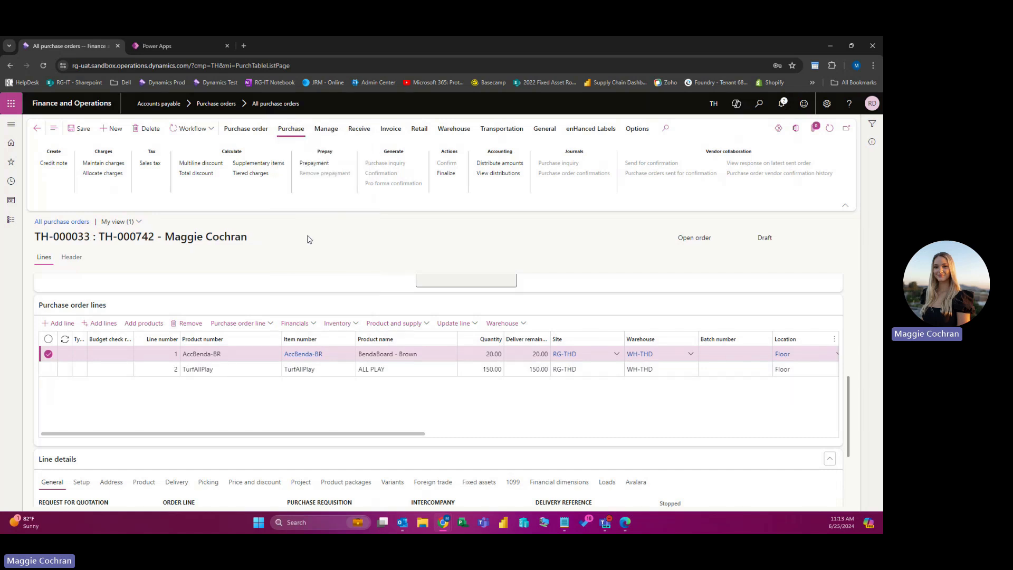
{"action": "left_click", "coordinate": [184, 312]}
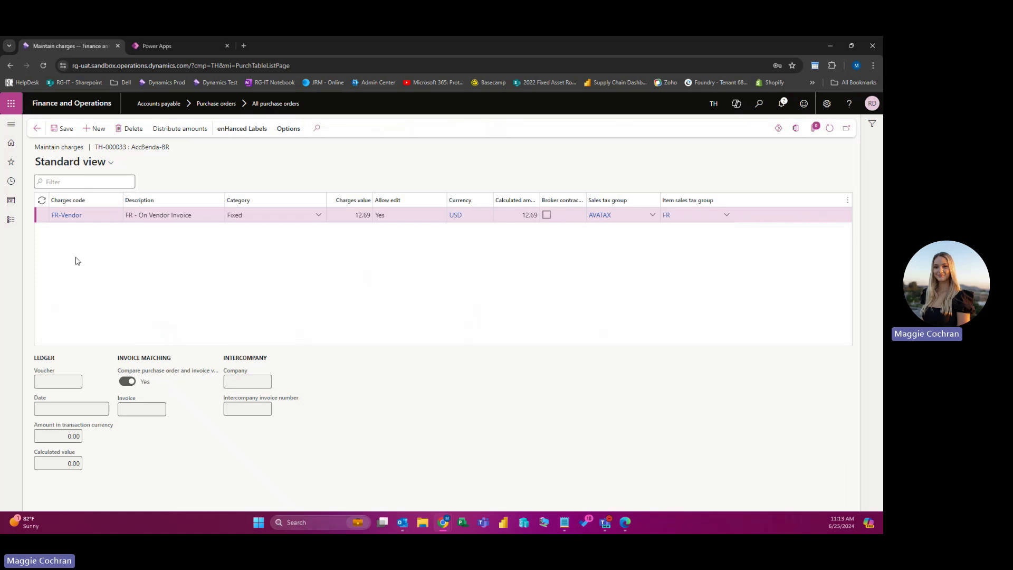
{"action": "left_click", "coordinate": [37, 128]}
Step: Review the TurfAllPlay line's 87.31 FR-Vendor charge and save the order
{"action": "left_click", "coordinate": [242, 368]}
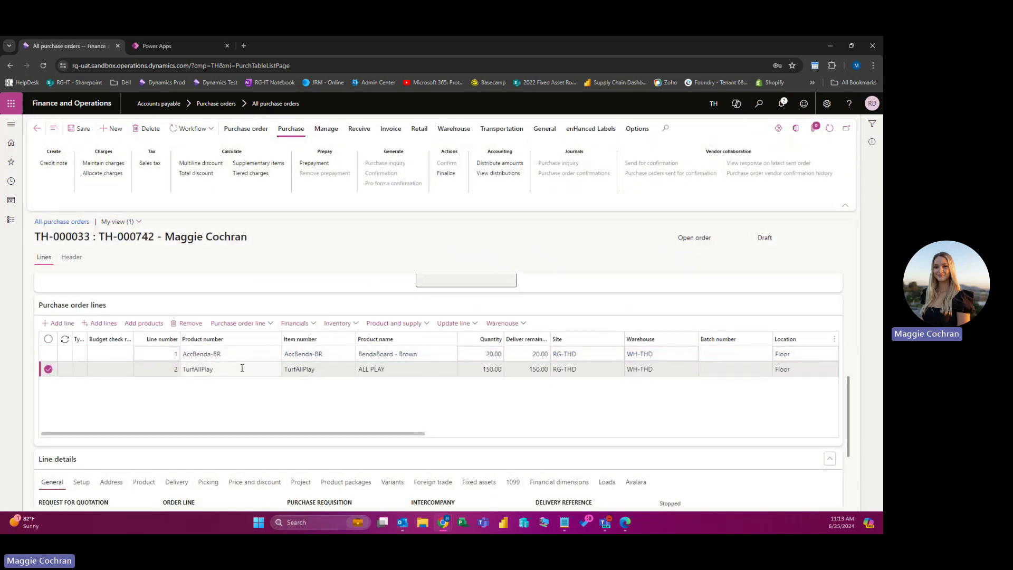
{"action": "left_click", "coordinate": [294, 323]}
{"action": "left_click", "coordinate": [314, 235]}
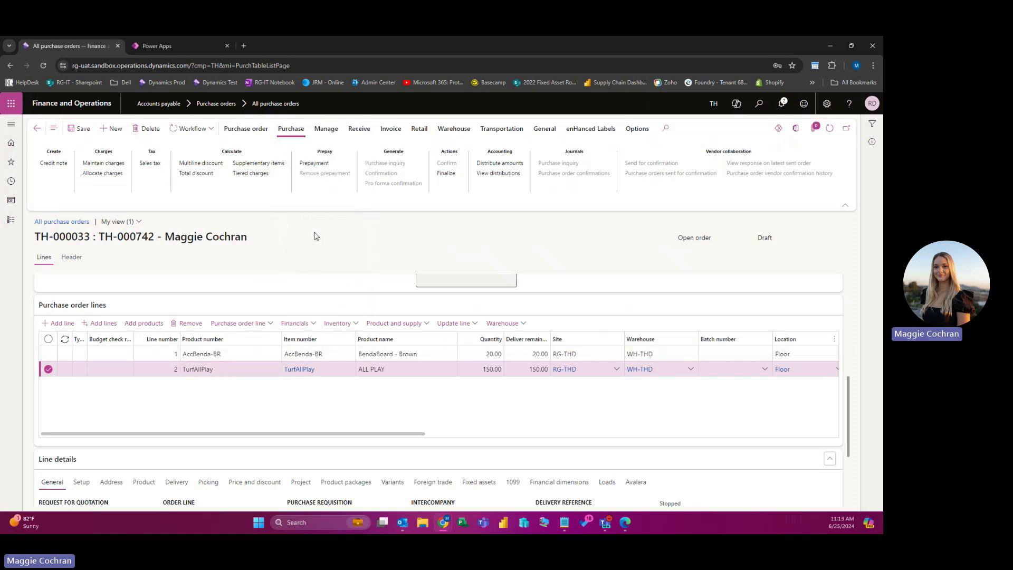
{"action": "key", "text": "Tab"}
{"action": "key", "text": "Tab"}
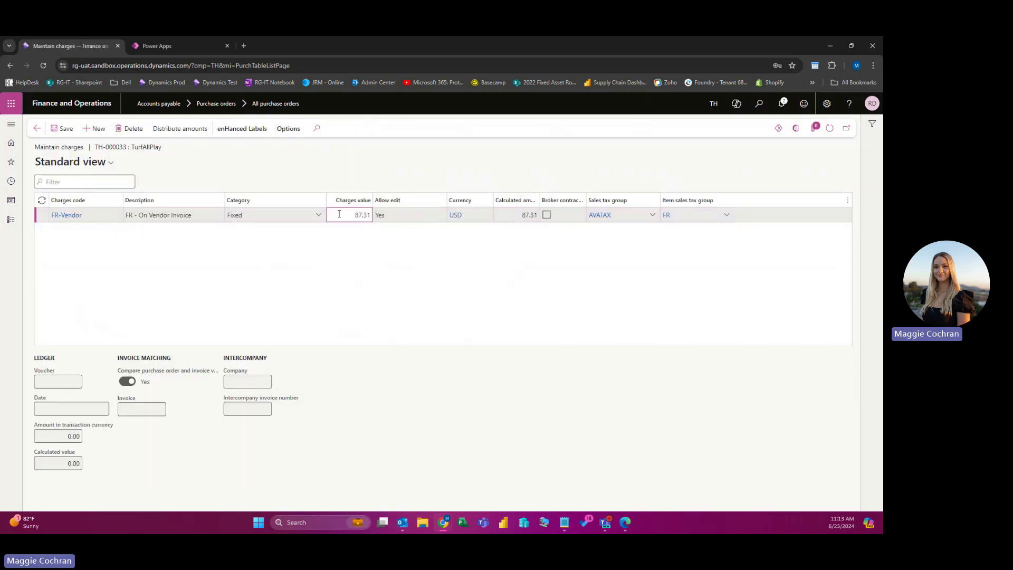
{"action": "left_click", "coordinate": [37, 128]}
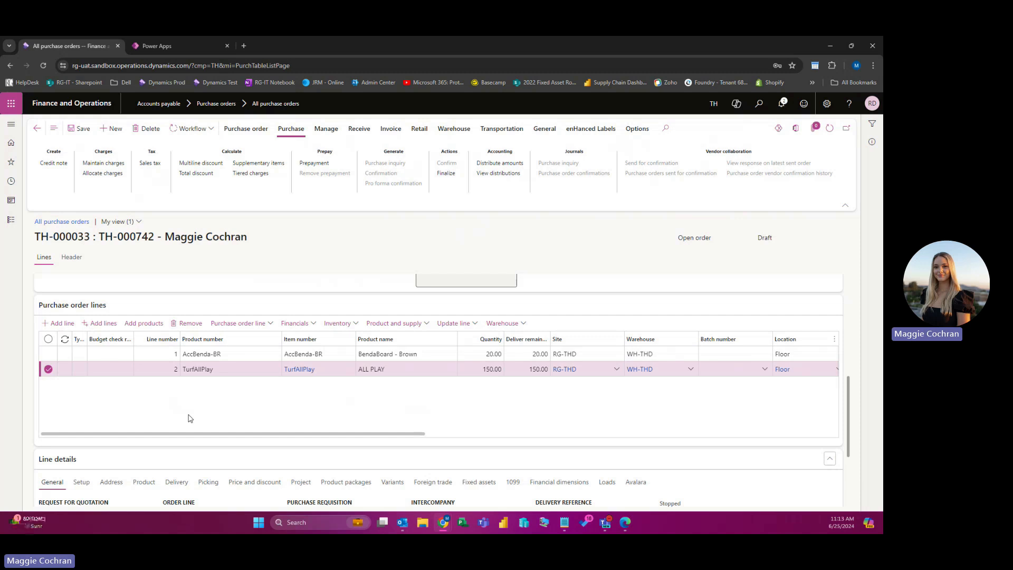
{"action": "left_click", "coordinate": [77, 132]}
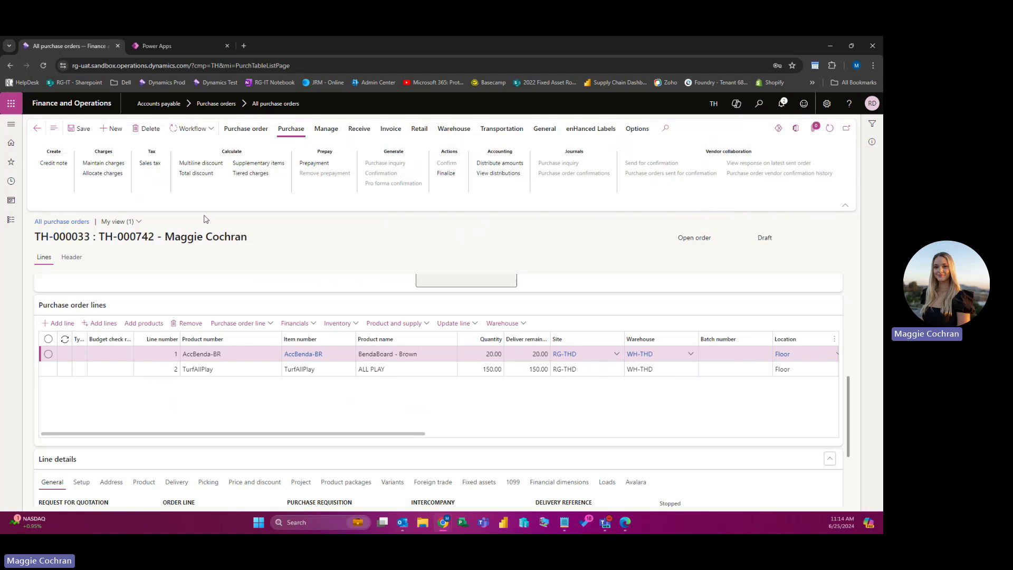
Step: Submit TH-000033 into the PO approval workflow from the Workflow menu
{"action": "left_click", "coordinate": [193, 132]}
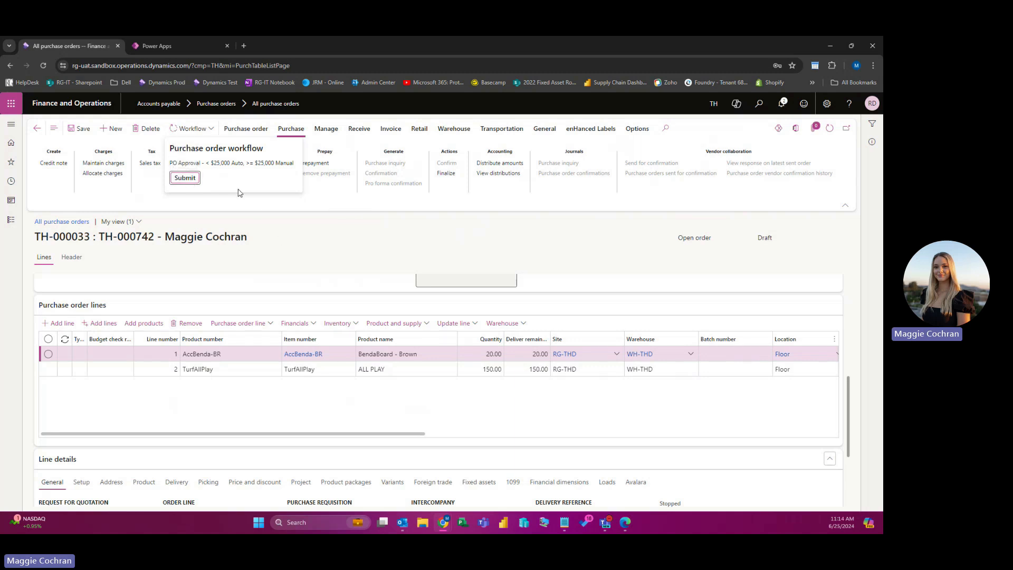
{"action": "left_click", "coordinate": [186, 178]}
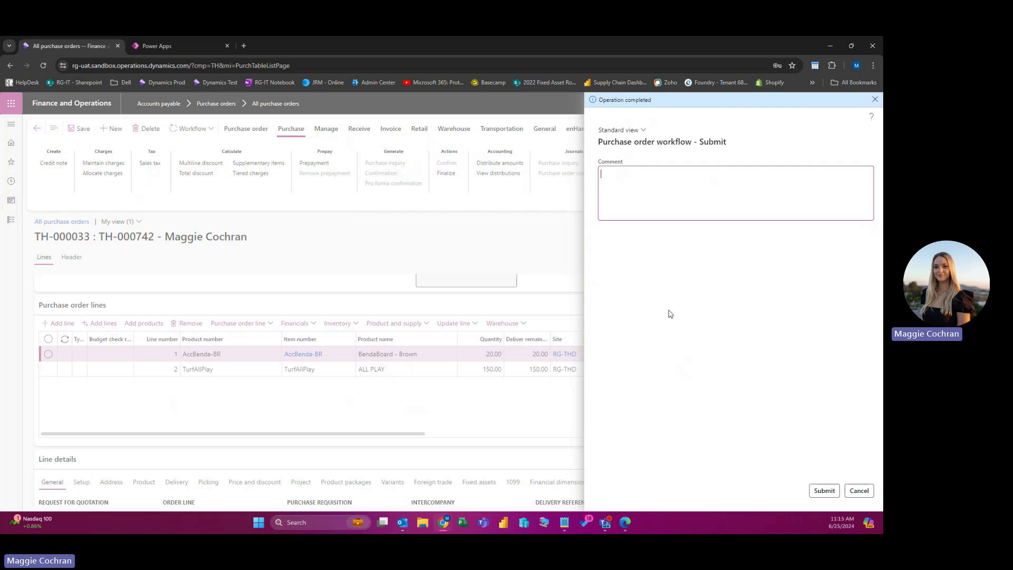
Step: Confirm the workflow submission and refresh until TH-000033 shows Approved
{"action": "left_click", "coordinate": [823, 491]}
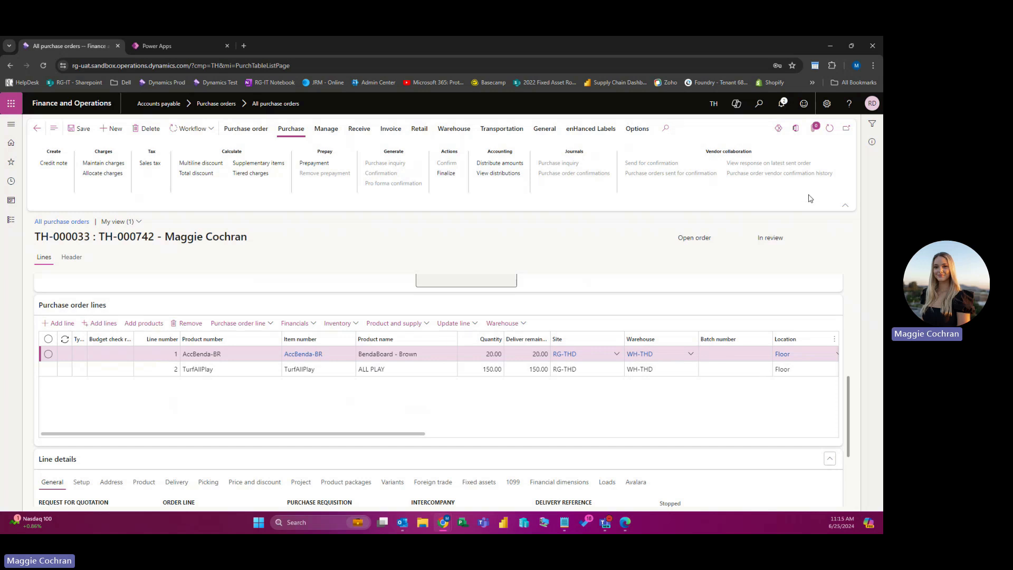
{"action": "left_click", "coordinate": [830, 128]}
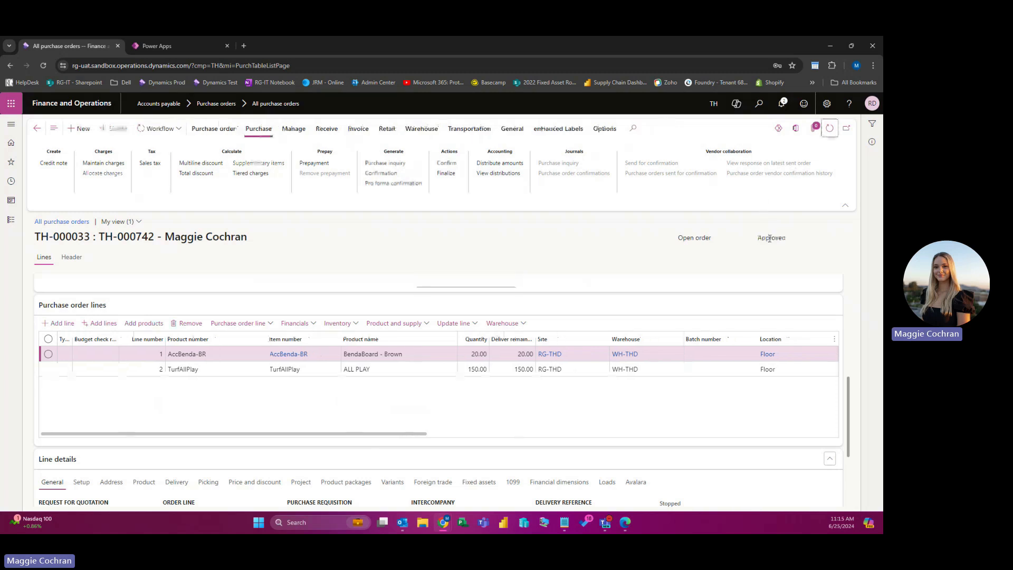
Step: Check that TH-000033 now reads Approved, then confirm the purchase order
{"action": "double_click", "coordinate": [769, 238]}
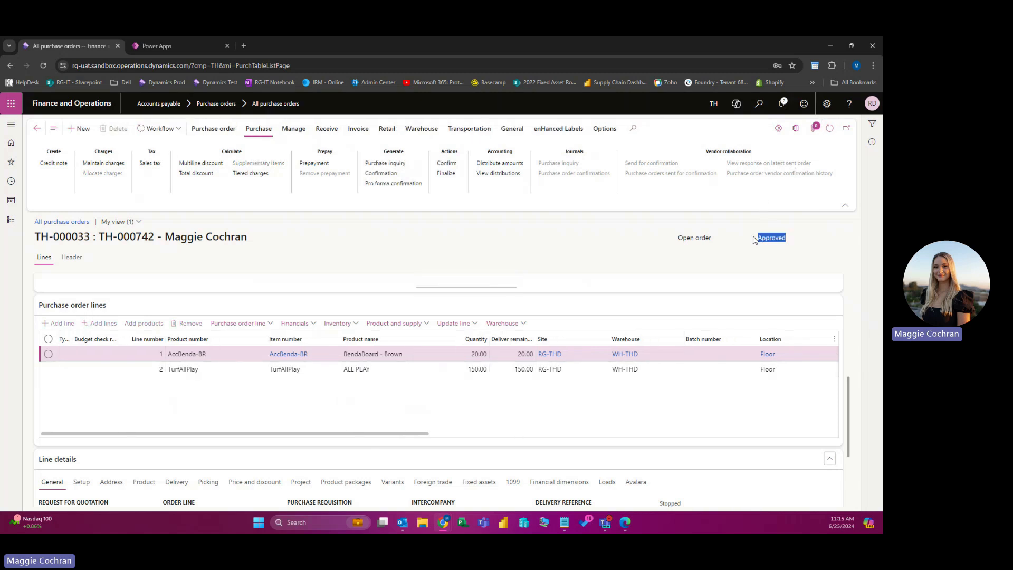
{"action": "left_click", "coordinate": [733, 209]}
{"action": "left_click", "coordinate": [457, 165]}
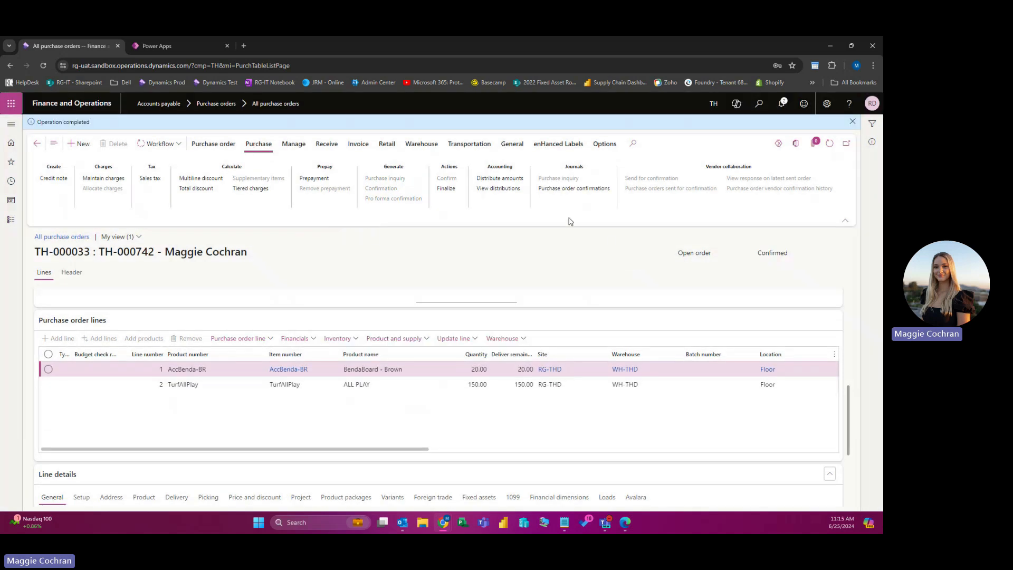
Step: Verify the Confirmed status and view confirmation journal TH-000033-1 for 271.80 USD
{"action": "left_click_drag", "start_coordinate": [789, 254], "coordinate": [769, 253]}
{"action": "left_click", "coordinate": [597, 264]}
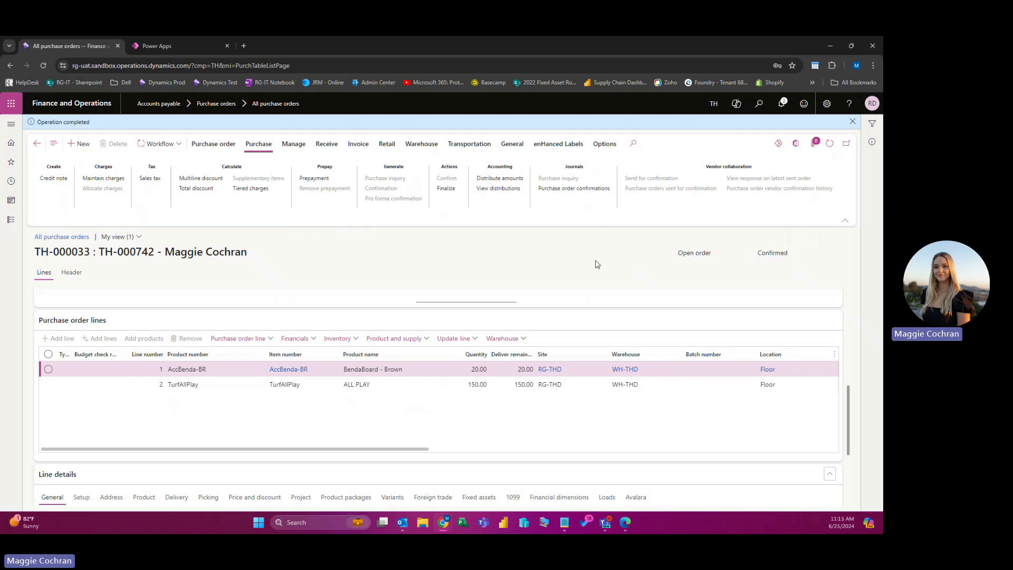
{"action": "left_click", "coordinate": [587, 189]}
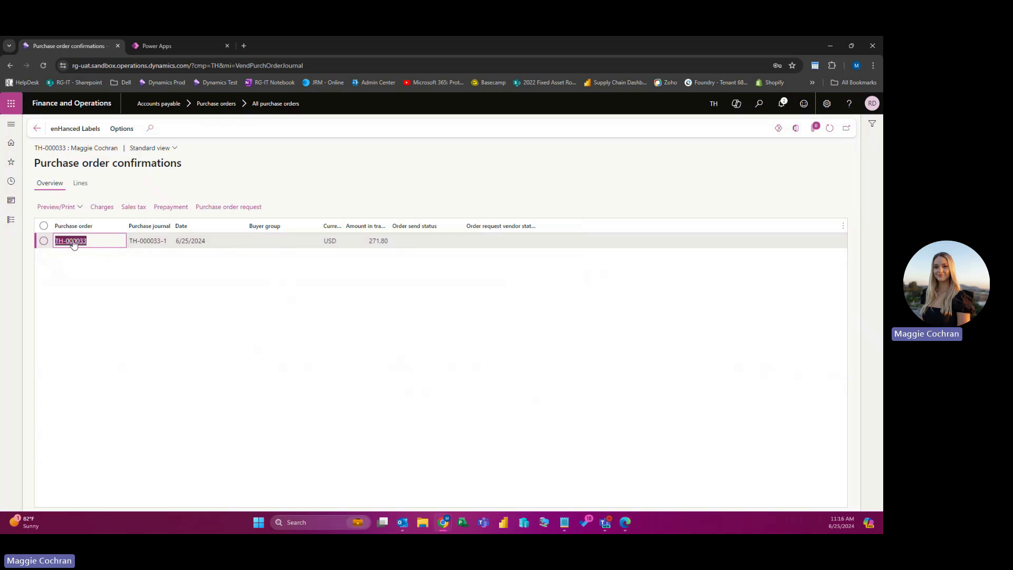
Step: Preview the original TH-000033-1 confirmation report totalling 271.80 USD with 100.00 charges
{"action": "left_click", "coordinate": [70, 207]}
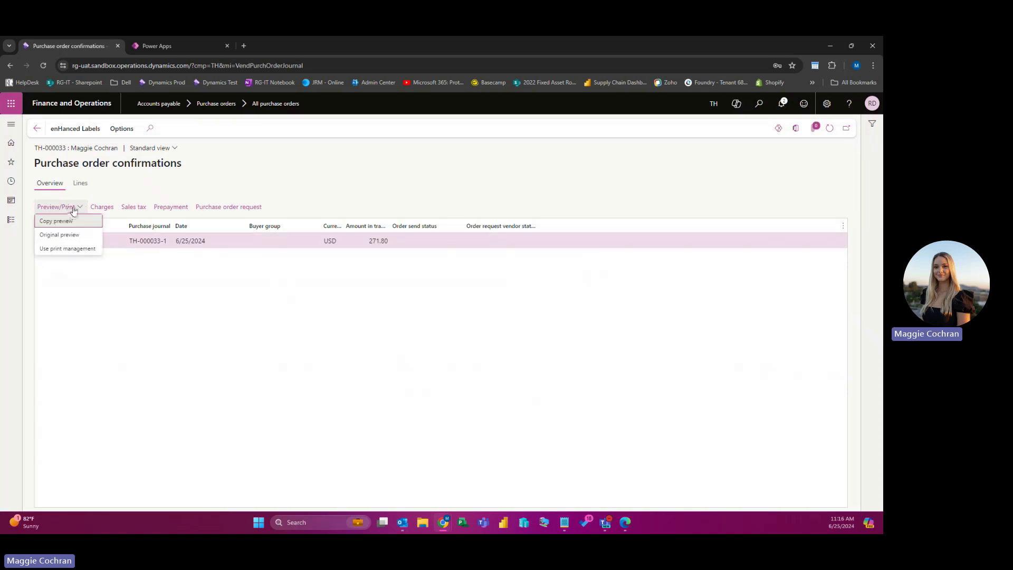
{"action": "left_click", "coordinate": [79, 235]}
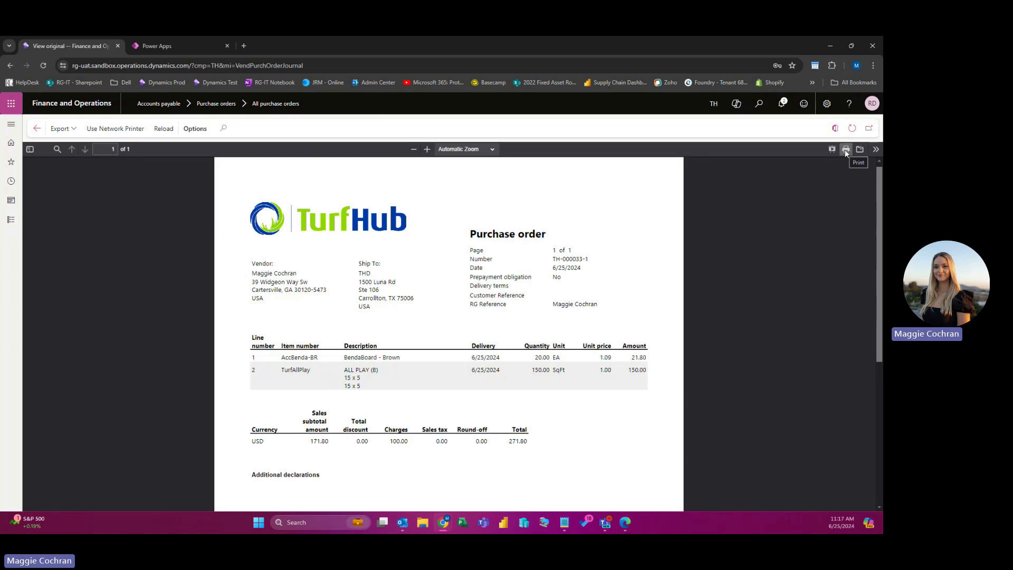
Step: Look over the report's export formats, then return to the Confirmed purchase order TH-000033
{"action": "left_click", "coordinate": [60, 129]}
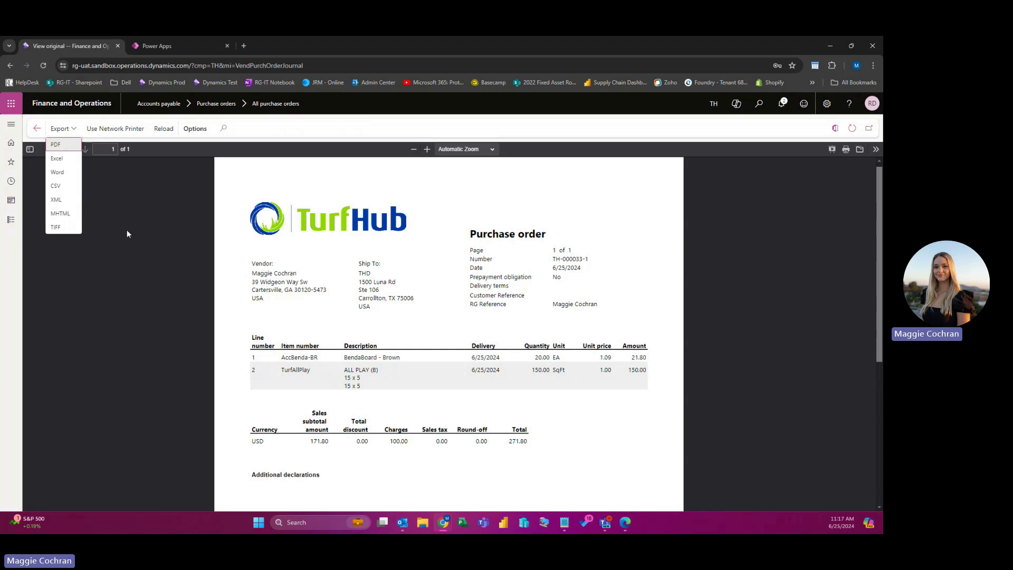
{"action": "left_click", "coordinate": [37, 133]}
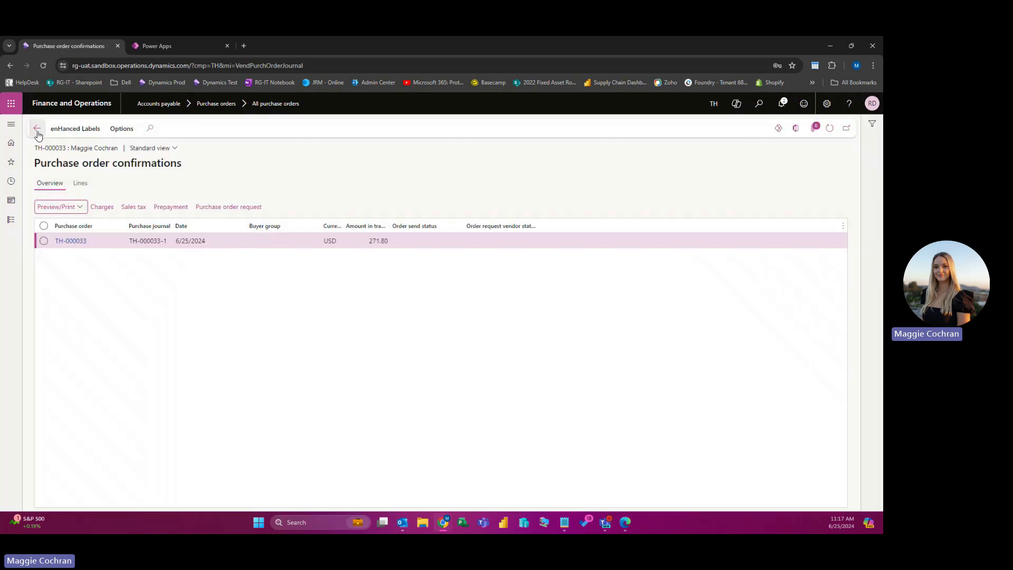
{"action": "left_click", "coordinate": [37, 130]}
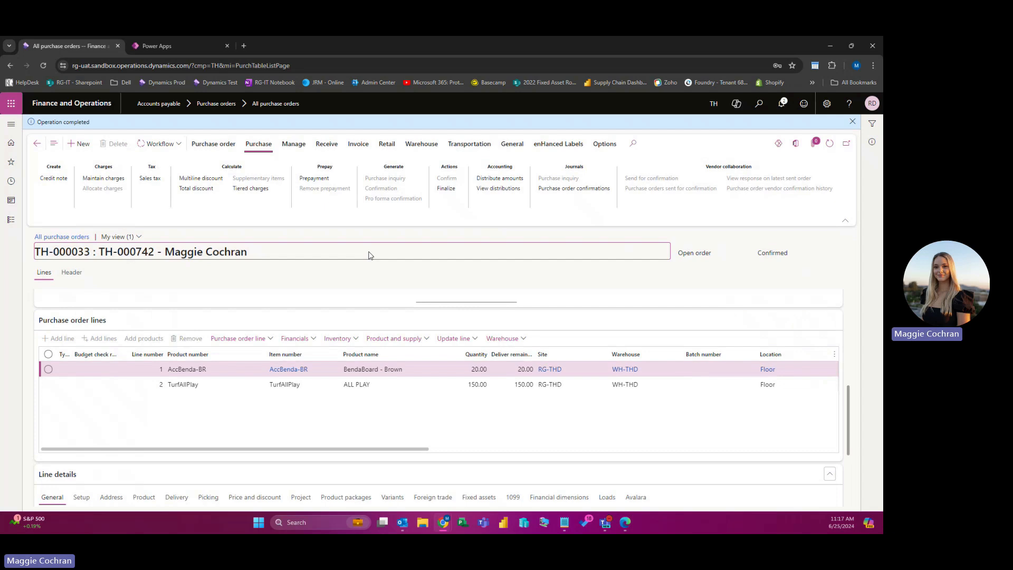